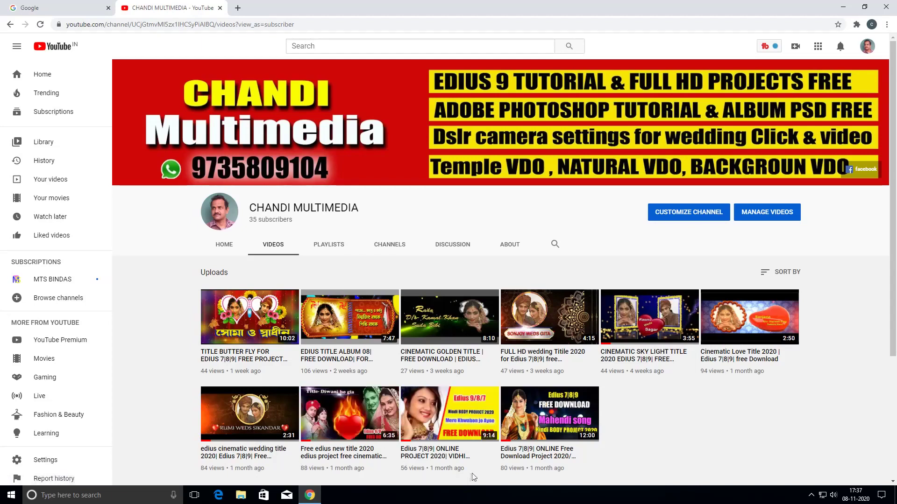
Open the channel's EDIUS TITLE ALBUM 08 video and expand its description as far as the downloads link
{"action": "mouse_move", "coordinate": [449, 468]}
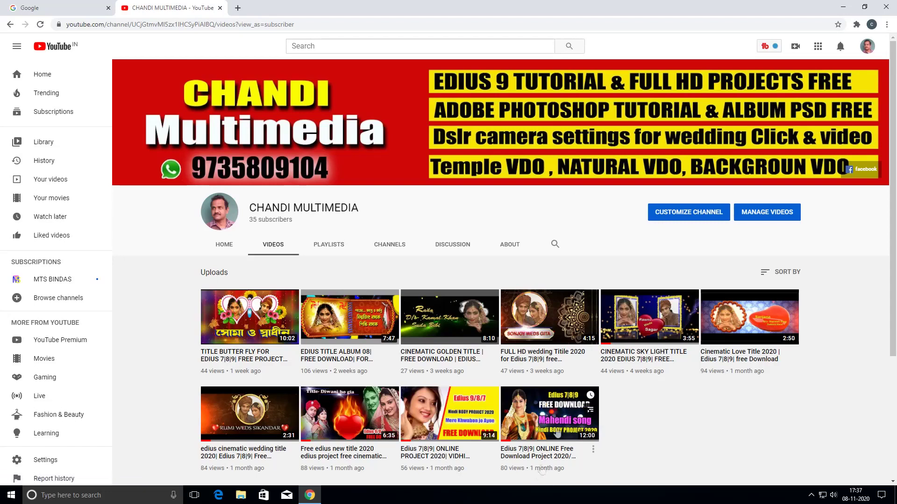
{"action": "mouse_move", "coordinate": [558, 408]}
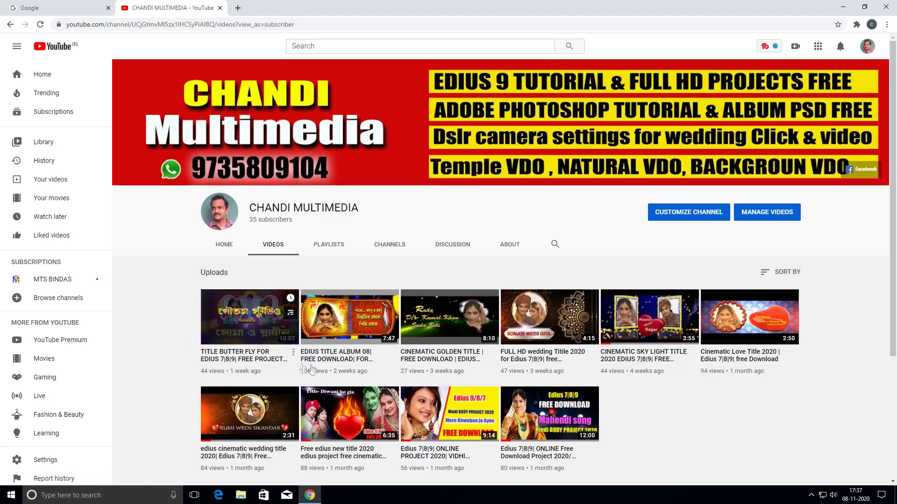
{"action": "left_click", "coordinate": [330, 365]}
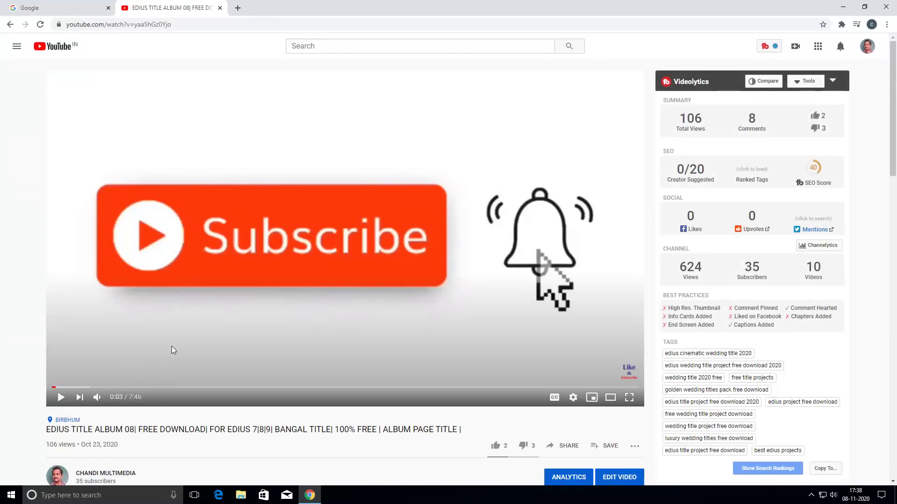
{"action": "scroll", "coordinate": [172, 350], "scroll_direction": "down", "scroll_amount": 3}
{"action": "scroll", "coordinate": [172, 350], "scroll_direction": "down", "scroll_amount": 1}
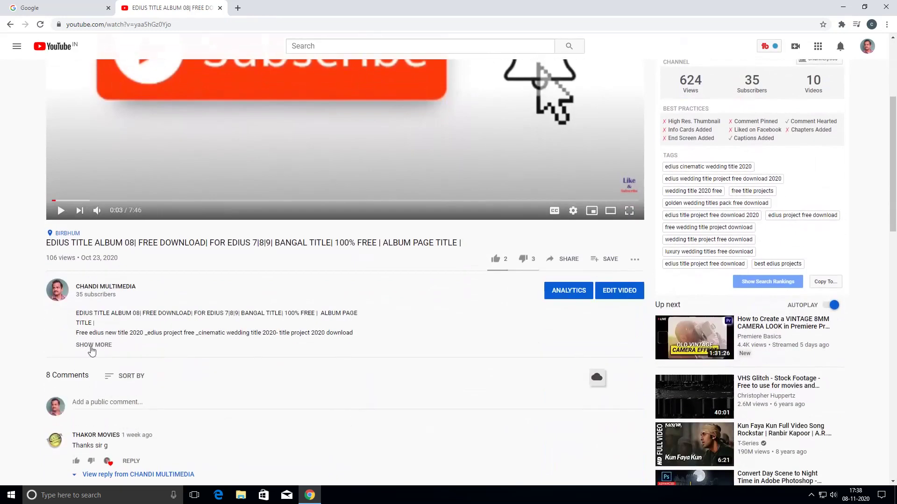
{"action": "left_click", "coordinate": [92, 346]}
{"action": "scroll", "coordinate": [202, 375], "scroll_direction": "down", "scroll_amount": 4}
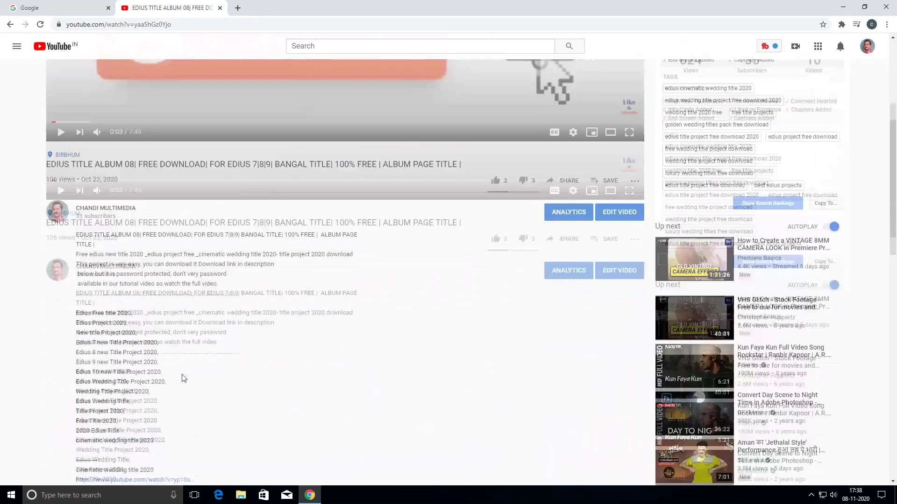
{"action": "scroll", "coordinate": [234, 366], "scroll_direction": "down", "scroll_amount": 7}
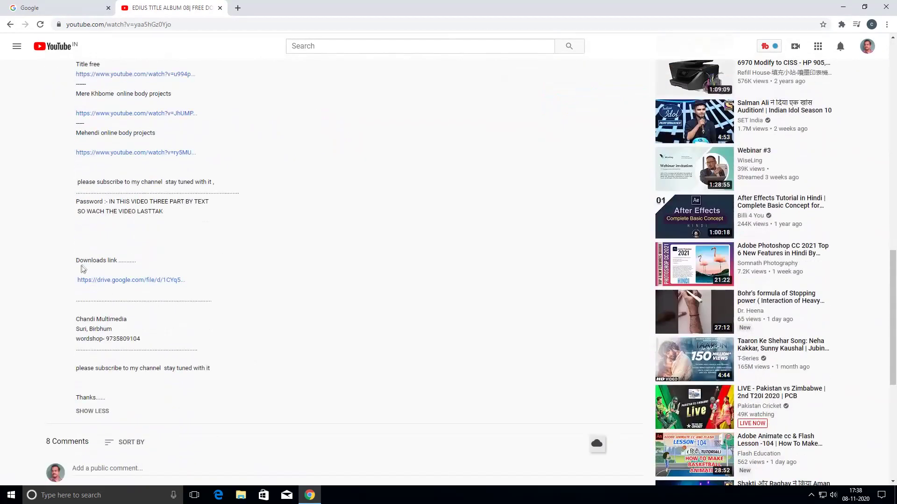
Request the download of TITLE 08.zip through the Google Drive link in the video description
{"action": "left_click", "coordinate": [111, 282]}
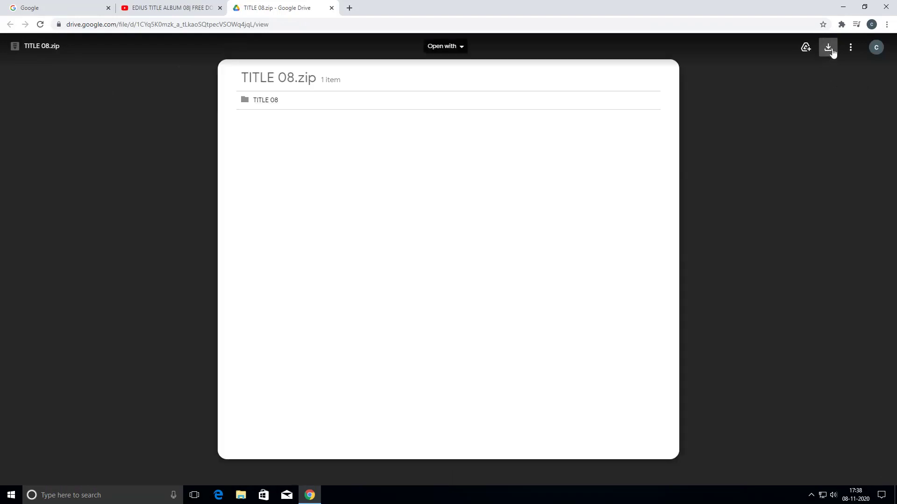
{"action": "left_click", "coordinate": [832, 52]}
{"action": "left_click", "coordinate": [833, 53]}
Close the Google Drive file page and return to the channel's list of uploaded videos
{"action": "left_click", "coordinate": [332, 8]}
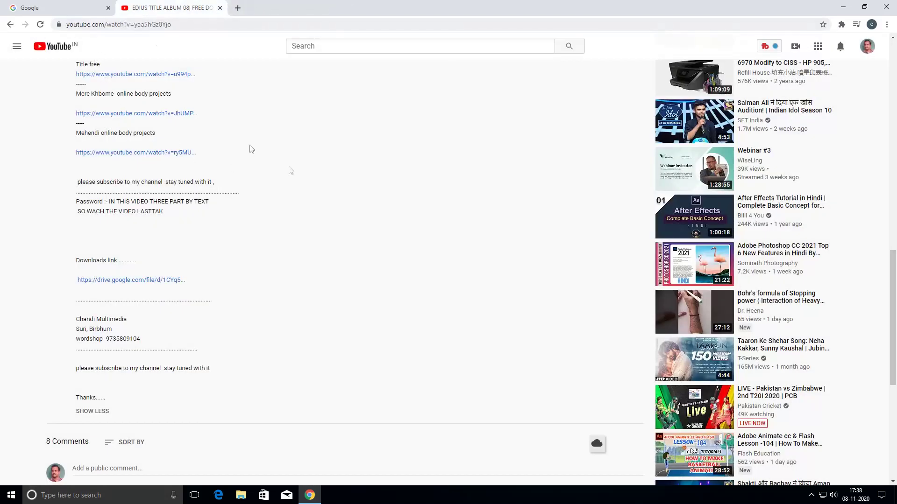
{"action": "scroll", "coordinate": [290, 168], "scroll_direction": "up", "scroll_amount": 4}
{"action": "left_click", "coordinate": [11, 26]}
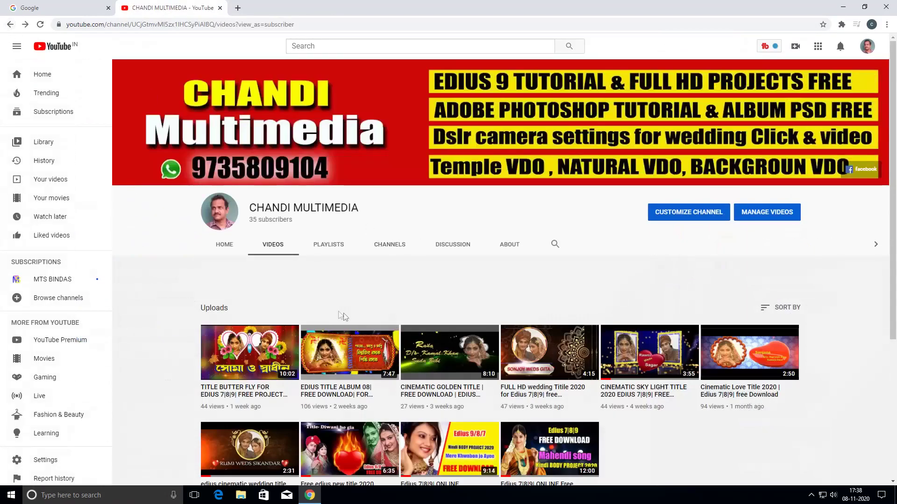
{"action": "mouse_move", "coordinate": [378, 360]}
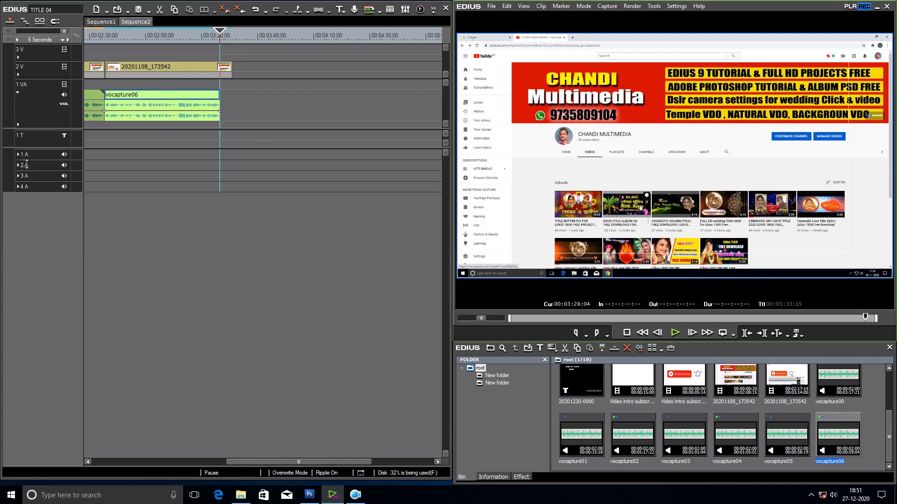
Switch to EDIUS and expand audio tracks 1A to 4A in the timeline
{"action": "left_click_drag", "start_coordinate": [20, 162], "coordinate": [20, 188]}
{"action": "left_click", "coordinate": [18, 187]}
{"action": "left_click", "coordinate": [17, 219]}
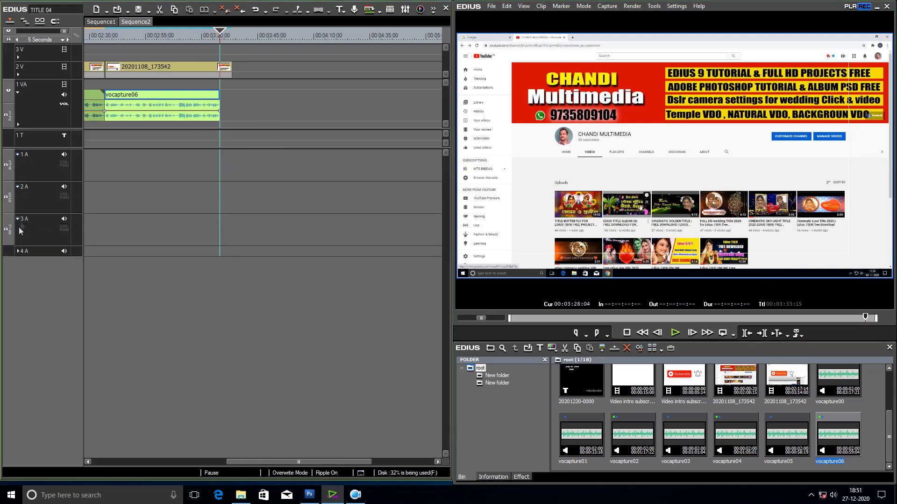
{"action": "left_click", "coordinate": [18, 251]}
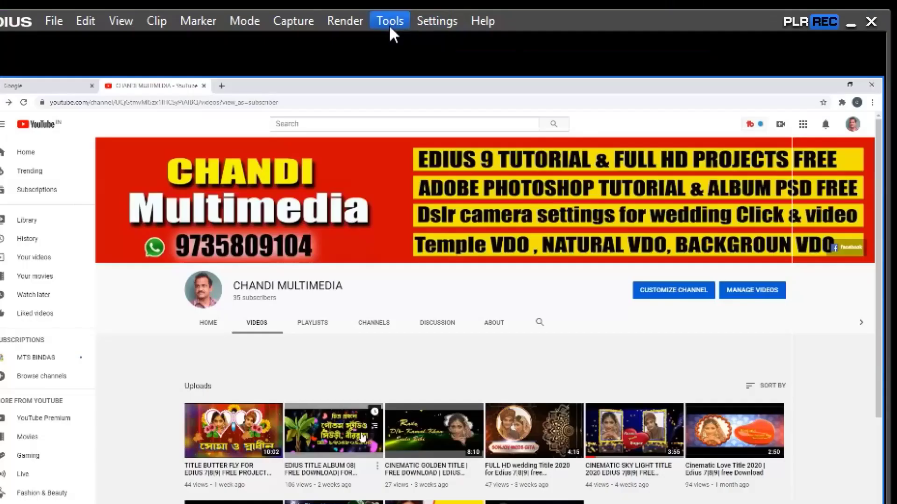
Open the current project settings for editing and show their advanced options
{"action": "left_click", "coordinate": [434, 21]}
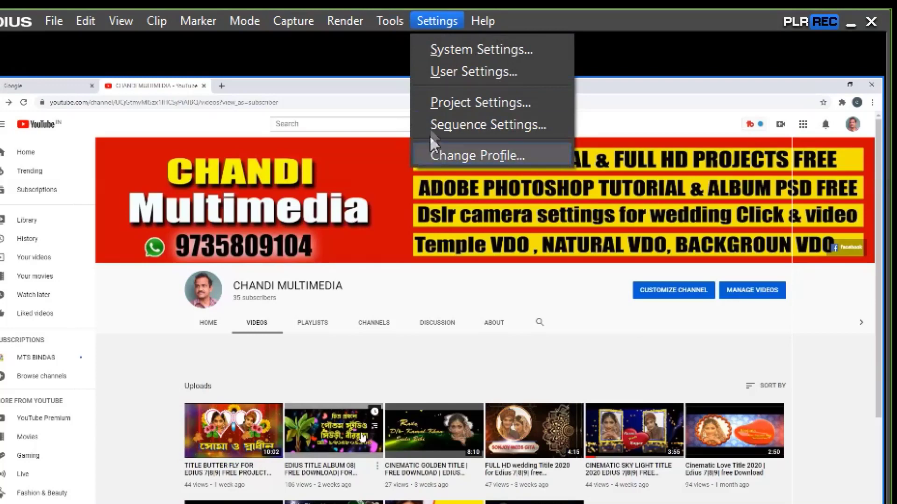
{"action": "left_click", "coordinate": [451, 105]}
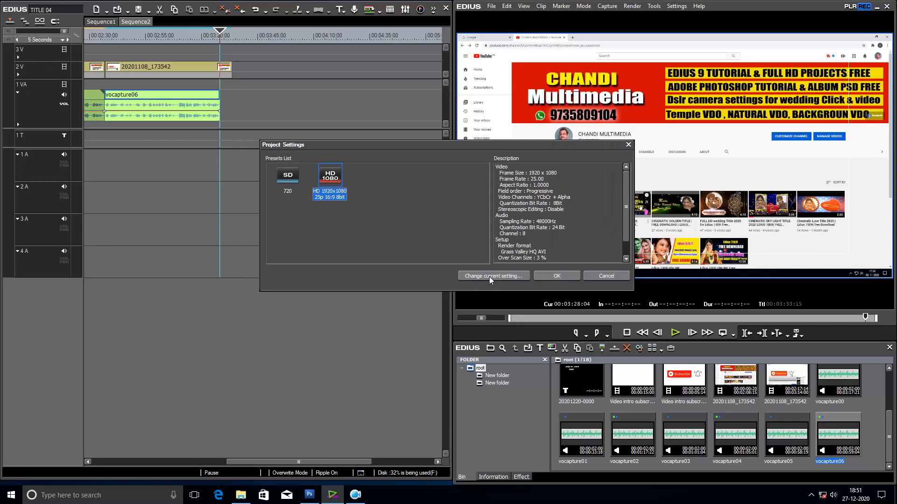
{"action": "left_click", "coordinate": [546, 310]}
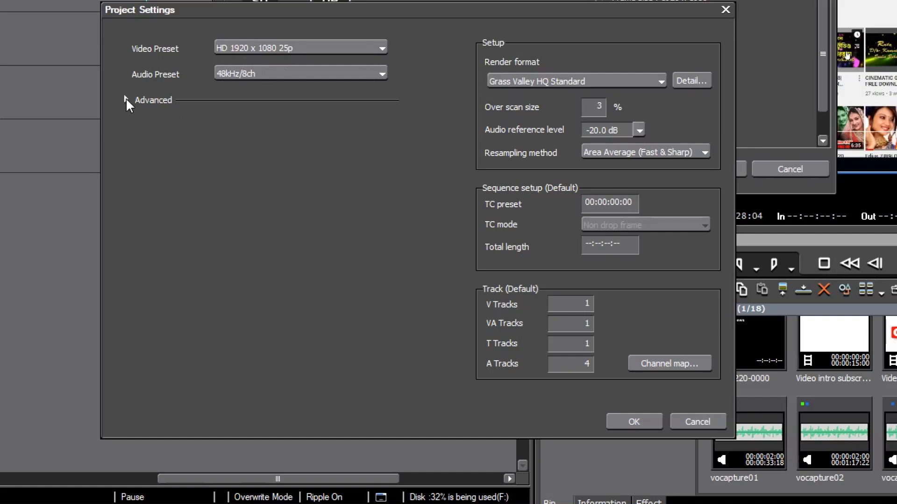
{"action": "left_click", "coordinate": [126, 99]}
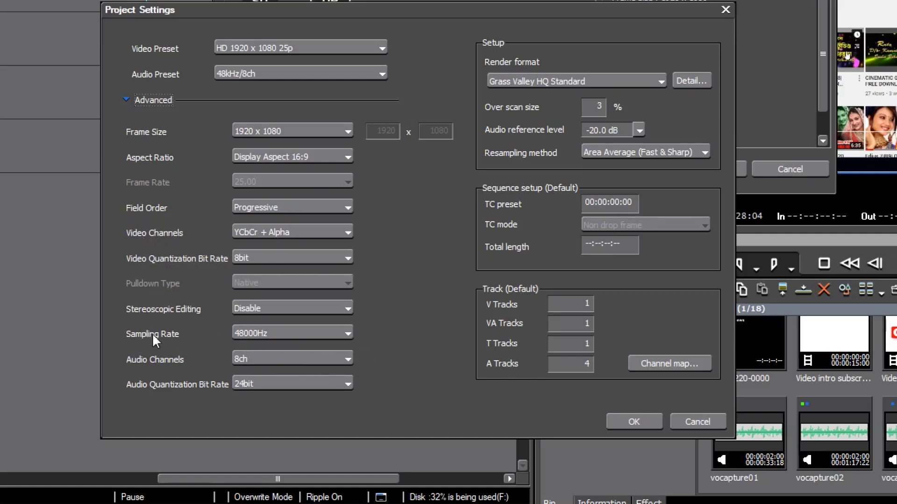
Try 2ch as the project's Audio Channels setting
{"action": "left_click", "coordinate": [348, 309]}
{"action": "left_click", "coordinate": [350, 305]}
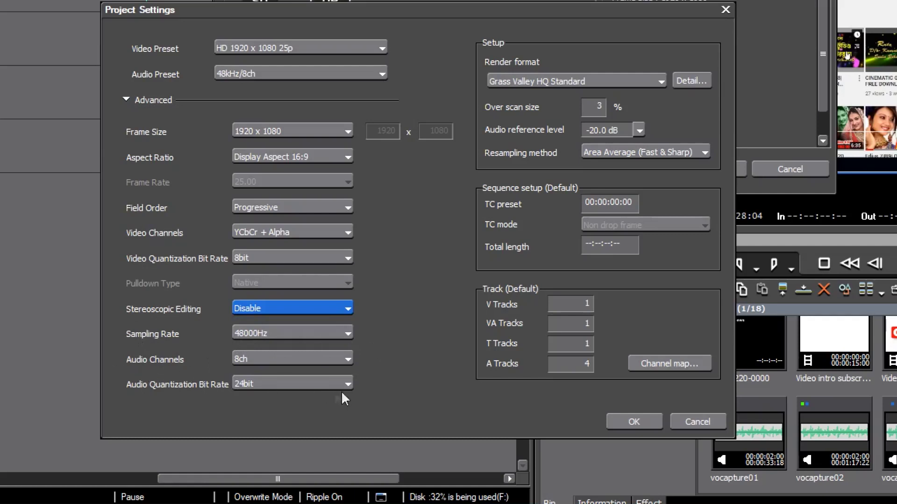
{"action": "left_click", "coordinate": [348, 360]}
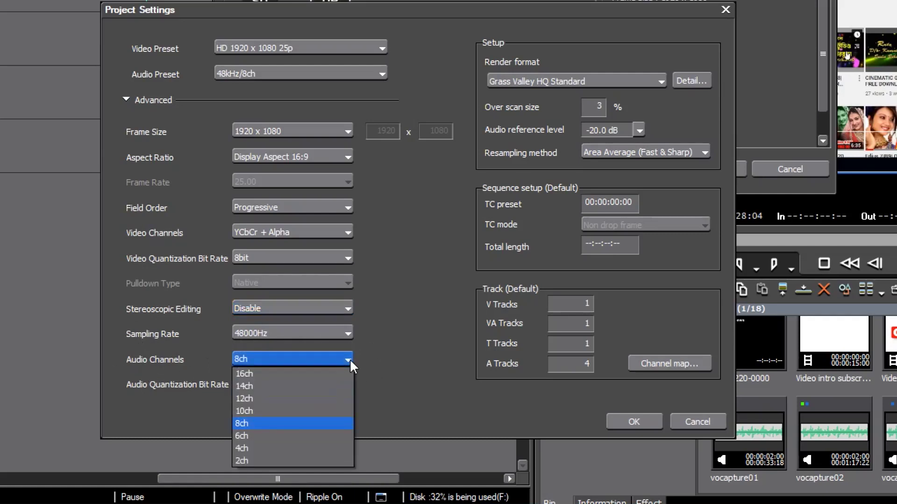
{"action": "left_click", "coordinate": [251, 460]}
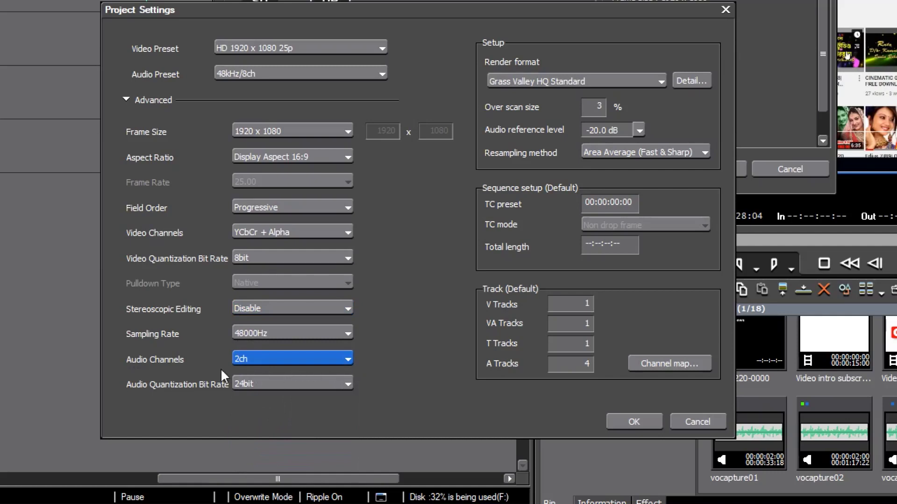
Set the project's Audio Channels to 8ch and apply the project settings
{"action": "left_click", "coordinate": [348, 361]}
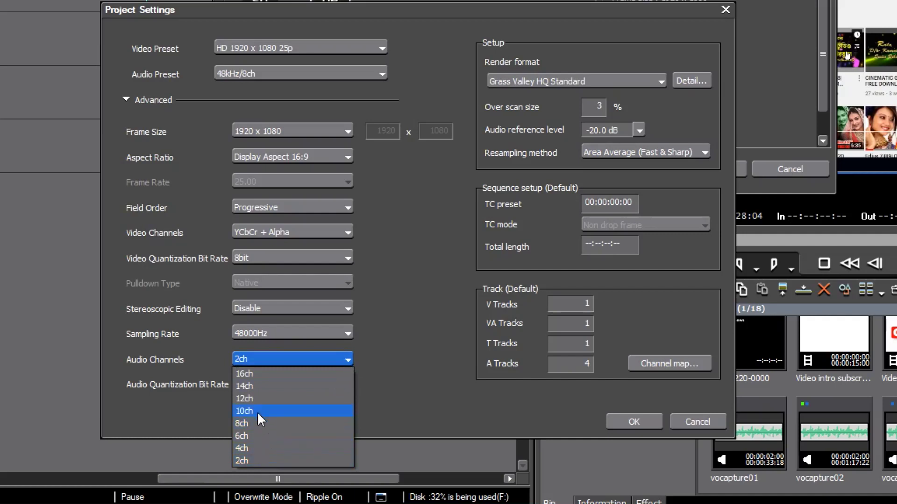
{"action": "left_click", "coordinate": [284, 425]}
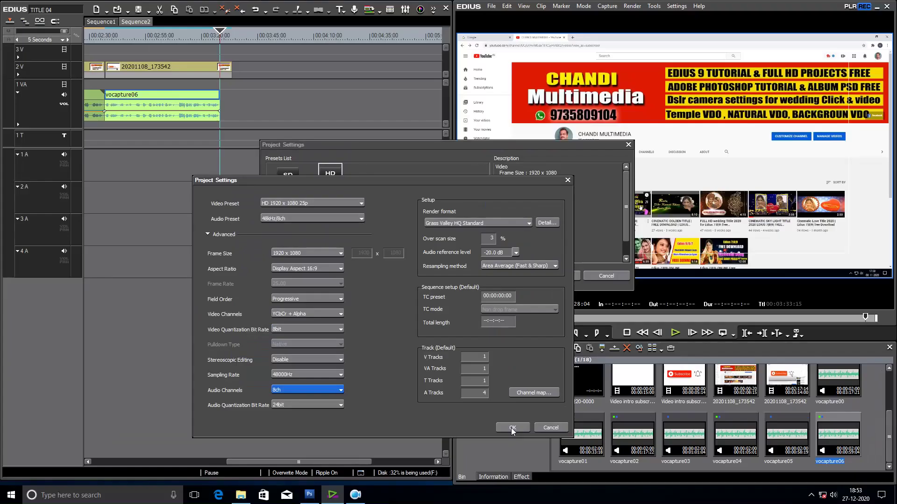
{"action": "left_click", "coordinate": [511, 428]}
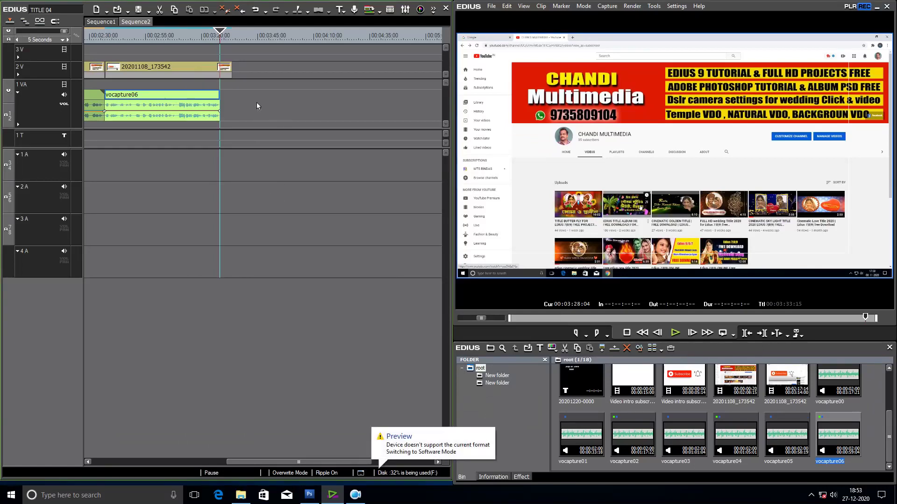
{"action": "left_click", "coordinate": [222, 37]}
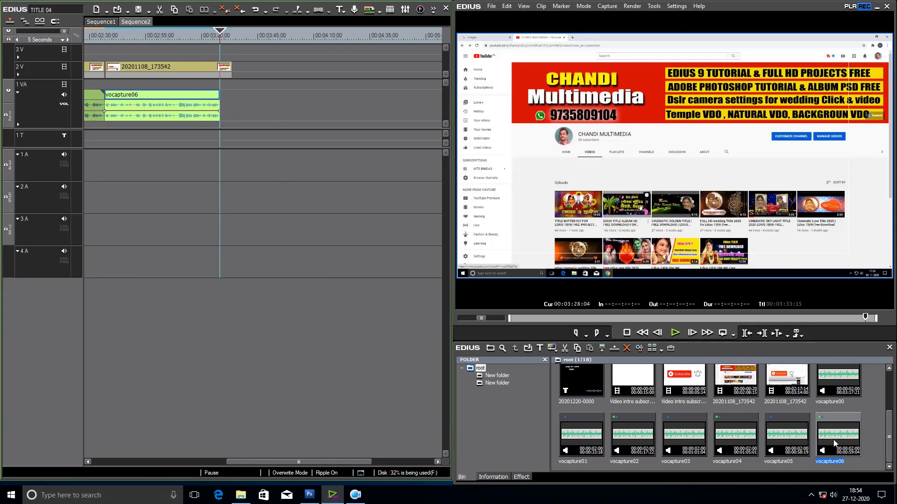
Place the vocapture06 audio clip from the bin on track 1A, starting at 00:03:28:04
{"action": "left_click_drag", "start_coordinate": [832, 439], "coordinate": [222, 169]}
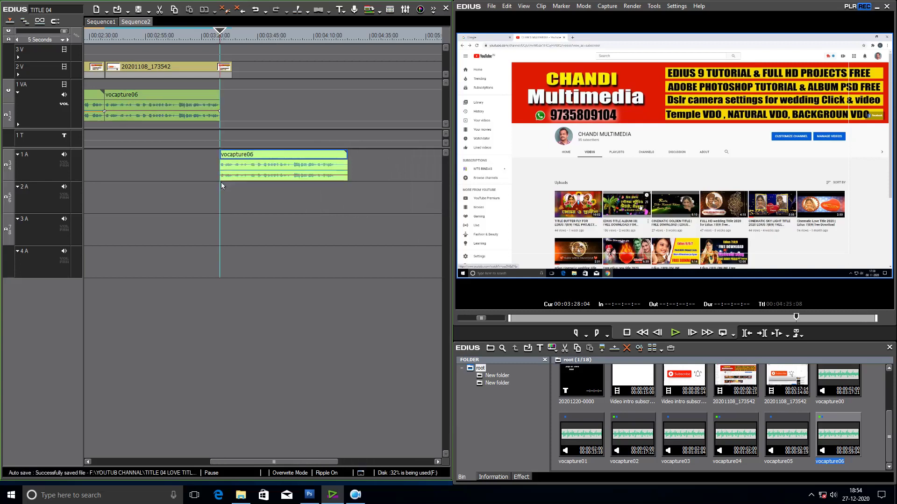
{"action": "left_click", "coordinate": [272, 158]}
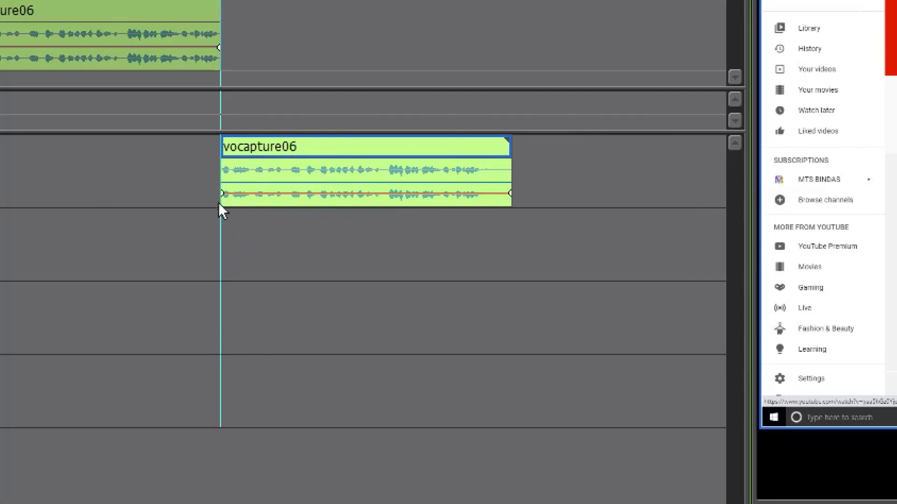
Raise the volume line of the vocapture06 clip on track 1A to about 5.8 dB at both ends and play it
{"action": "left_click_drag", "start_coordinate": [223, 196], "coordinate": [225, 182]}
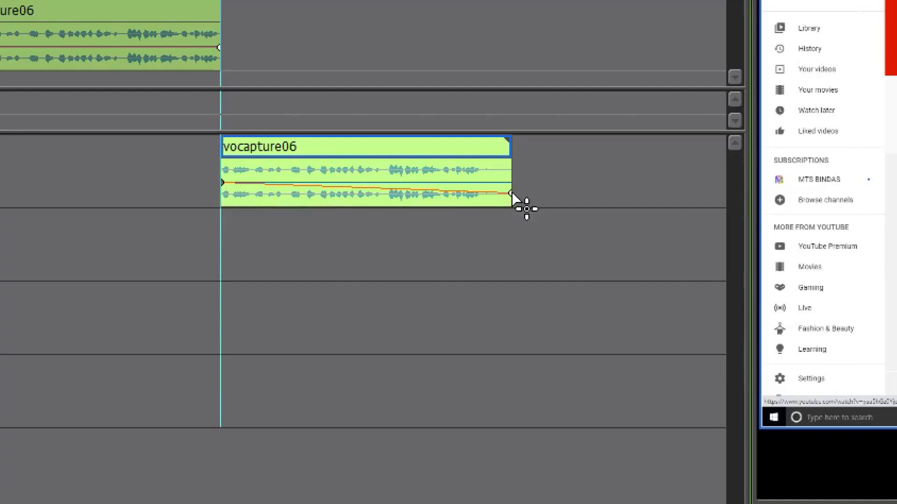
{"action": "mouse_move", "coordinate": [511, 196]}
{"action": "left_click_drag", "start_coordinate": [511, 196], "coordinate": [515, 187]}
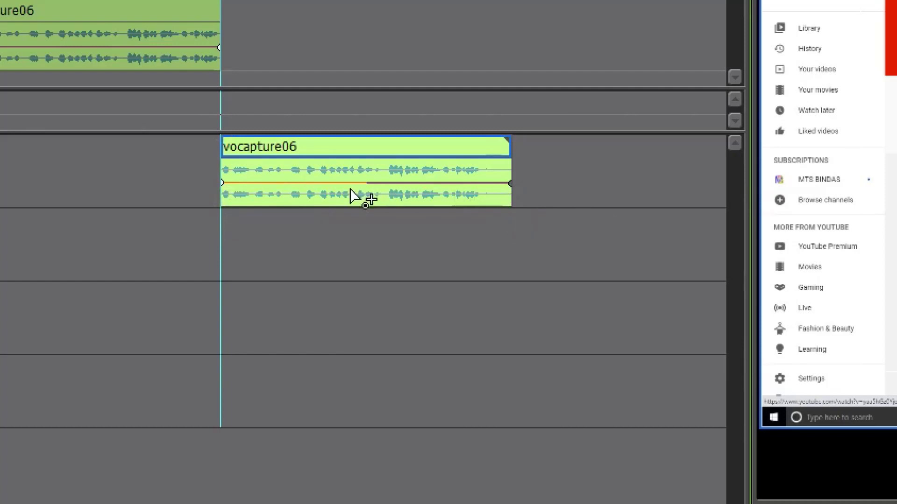
{"action": "mouse_move", "coordinate": [350, 190]}
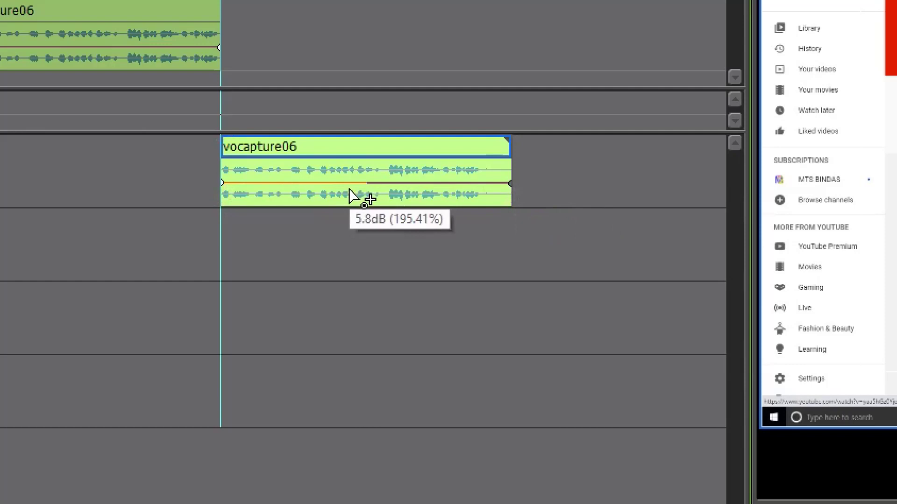
{"action": "left_click", "coordinate": [248, 1]}
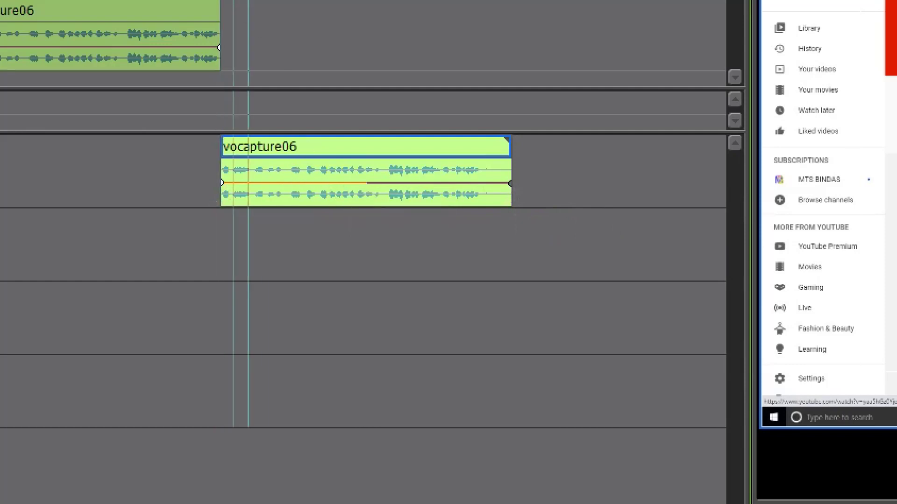
{"action": "key", "text": "space"}
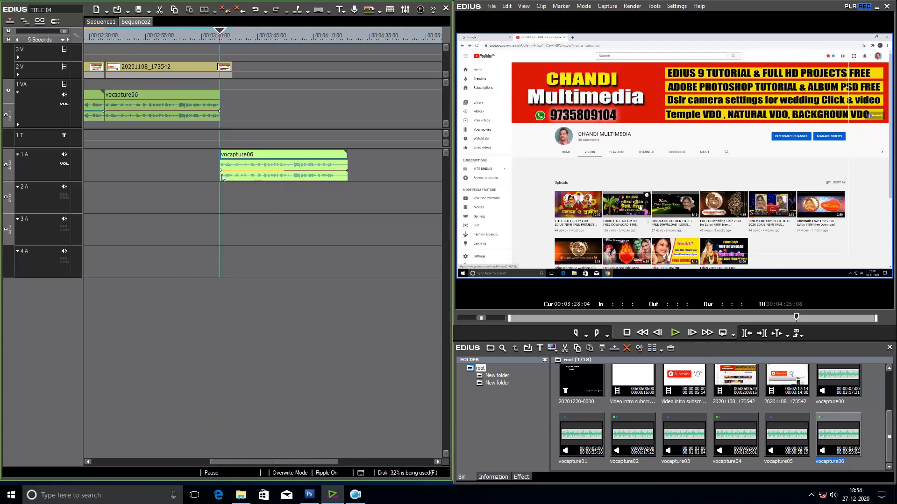
Lower both end volume points of the vocapture06 clip on track 1A and shape a fade-in using an added point at about 00:03:33
{"action": "left_click_drag", "start_coordinate": [220, 171], "coordinate": [221, 177]}
{"action": "left_click_drag", "start_coordinate": [351, 178], "coordinate": [352, 182]}
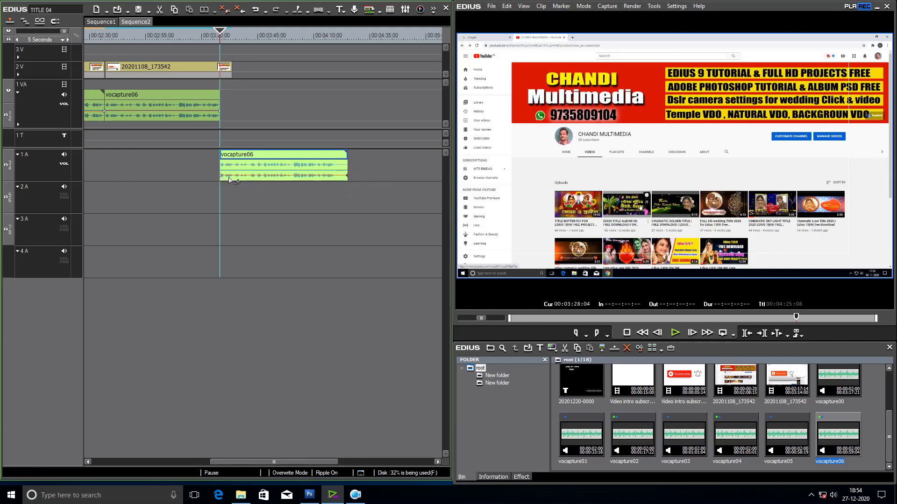
{"action": "left_click", "coordinate": [232, 176]}
{"action": "left_click_drag", "start_coordinate": [221, 178], "coordinate": [218, 183]}
{"action": "left_click_drag", "start_coordinate": [218, 37], "coordinate": [230, 73]}
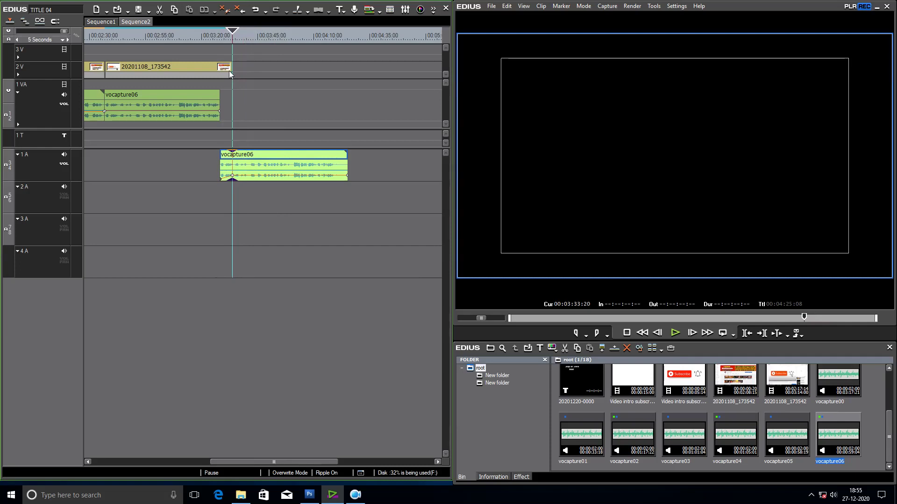
{"action": "mouse_move", "coordinate": [232, 178]}
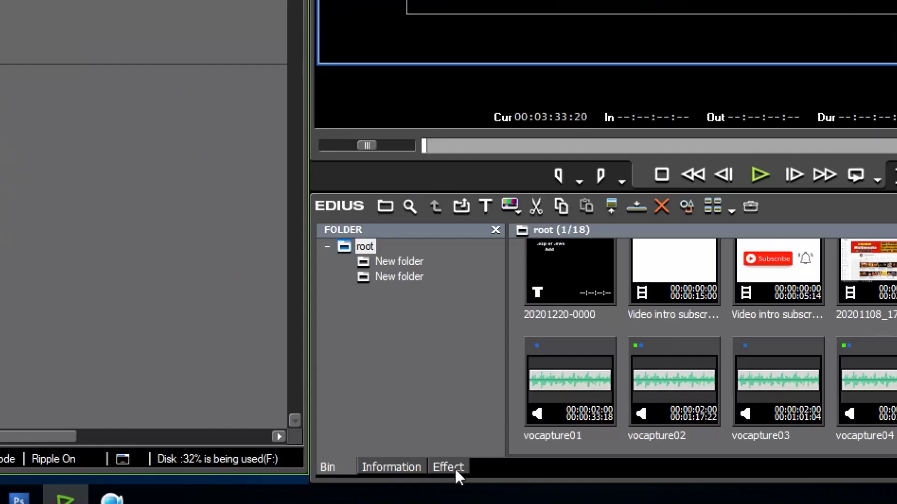
Add the Graphic Equalizer from the AudioFilters effects to the vocapture06 clip on track 1A and select it in the clip's filter list
{"action": "left_click", "coordinate": [448, 467]}
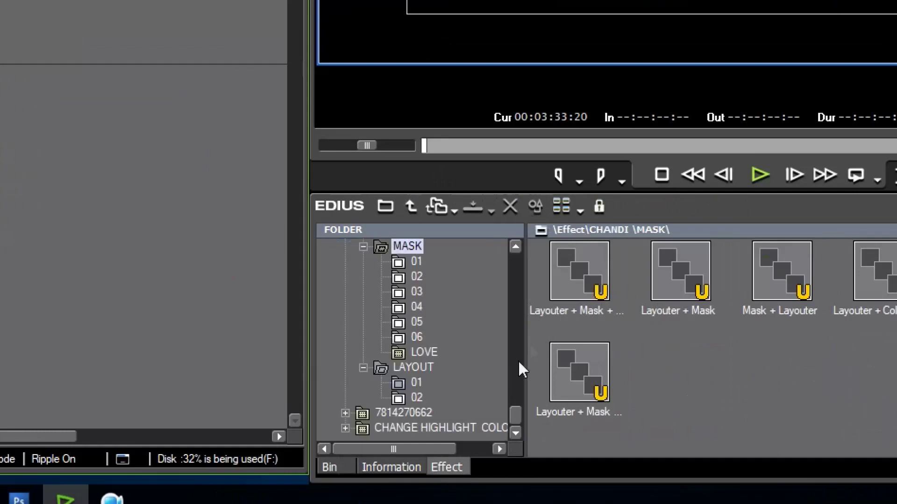
{"action": "left_click_drag", "start_coordinate": [515, 407], "coordinate": [533, 253]}
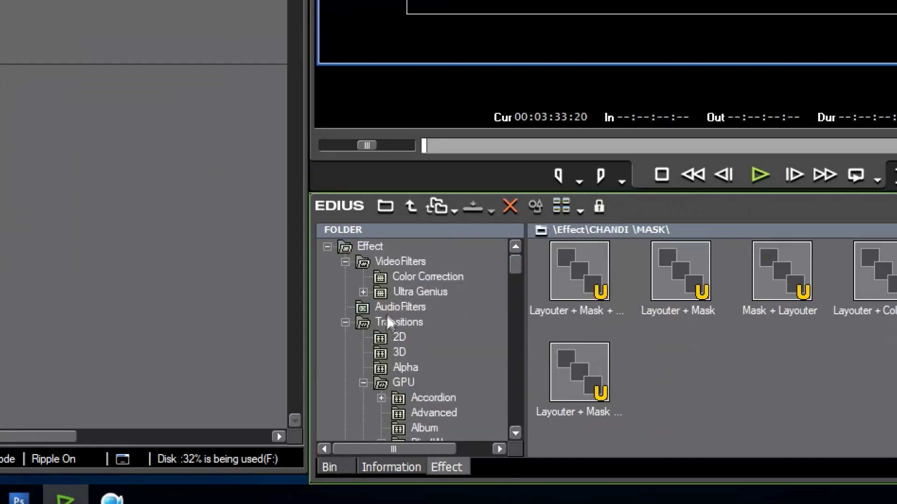
{"action": "left_click", "coordinate": [399, 311]}
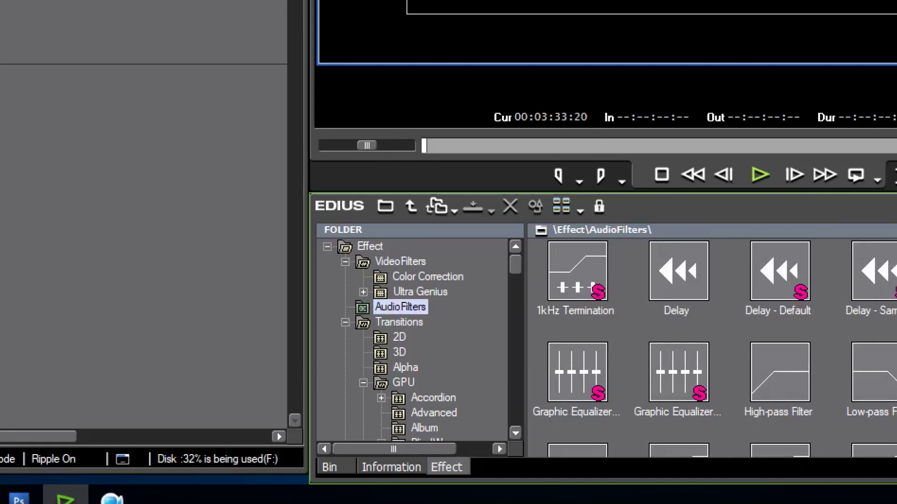
{"action": "left_click", "coordinate": [391, 467]}
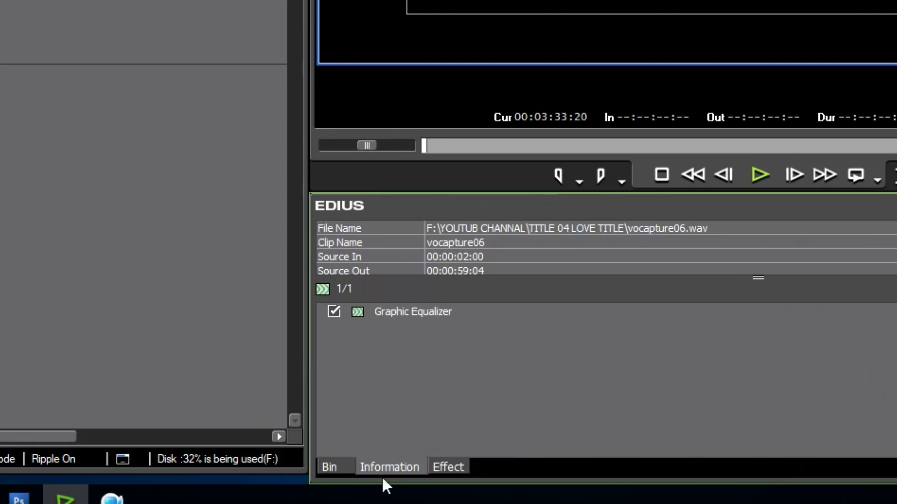
{"action": "left_click", "coordinate": [390, 313]}
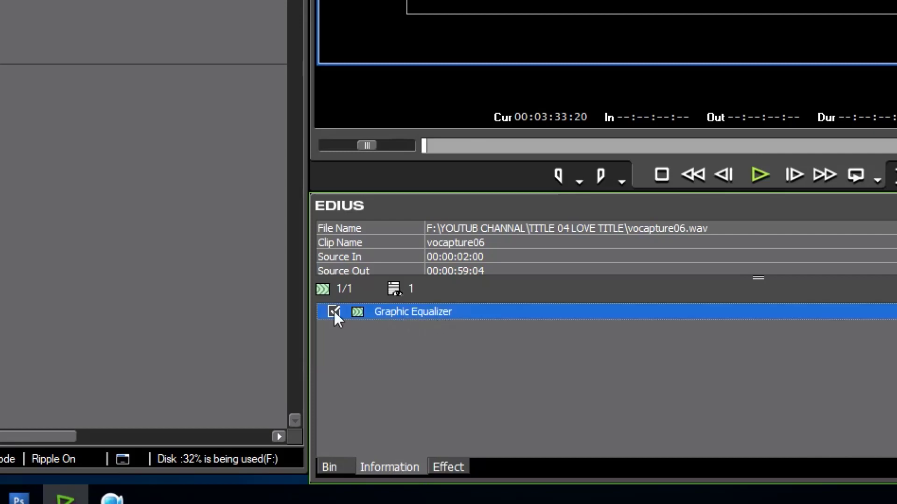
Set the clip's Graphic Equalizer to Master 3.8, 31 Hz 5.0 and 63 Hz 2.8 dB and apply the settings
{"action": "double_click", "coordinate": [420, 312]}
{"action": "left_click_drag", "start_coordinate": [723, 27], "coordinate": [363, 38]}
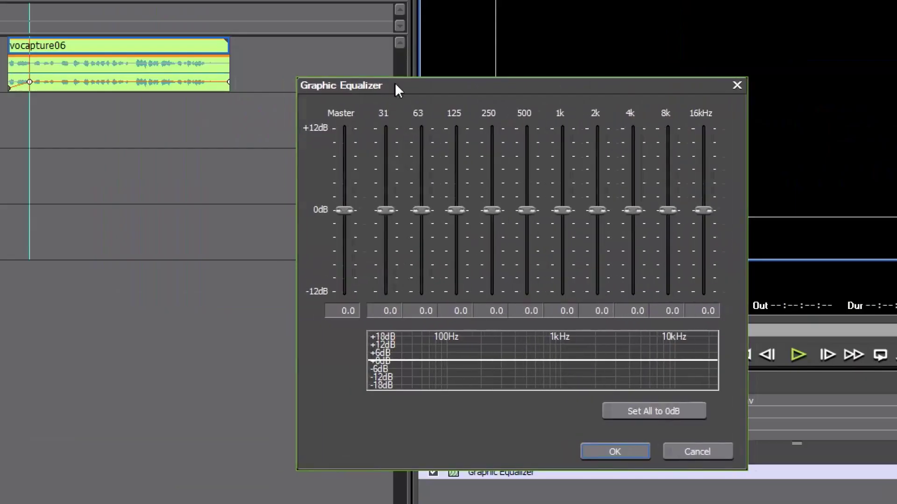
{"action": "left_click_drag", "start_coordinate": [342, 209], "coordinate": [345, 188]}
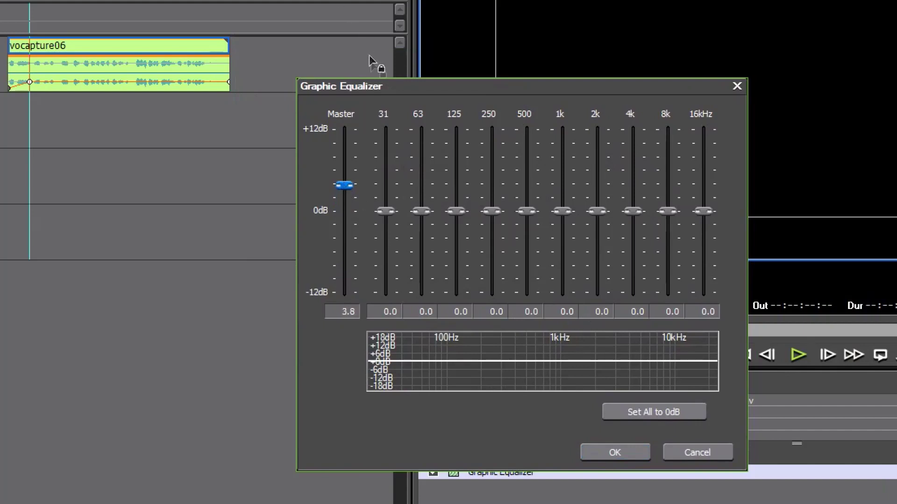
{"action": "left_click_drag", "start_coordinate": [400, 87], "coordinate": [357, 86]}
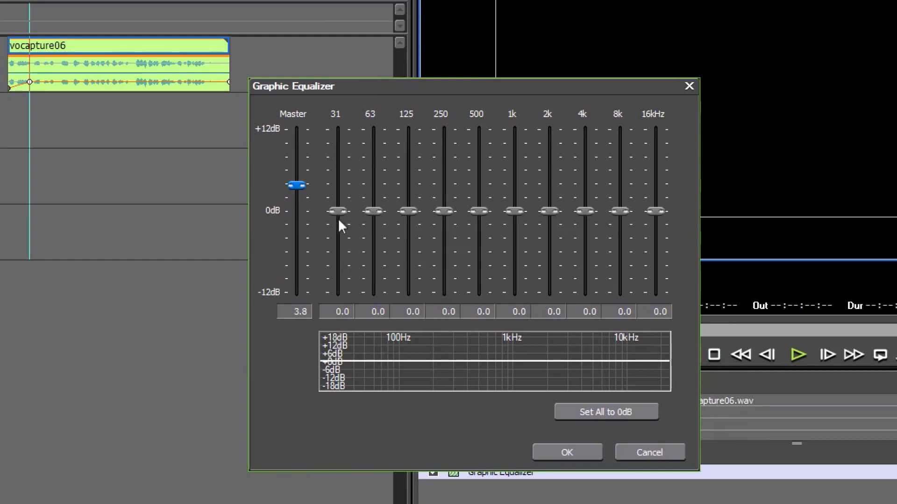
{"action": "left_click_drag", "start_coordinate": [338, 212], "coordinate": [337, 181]}
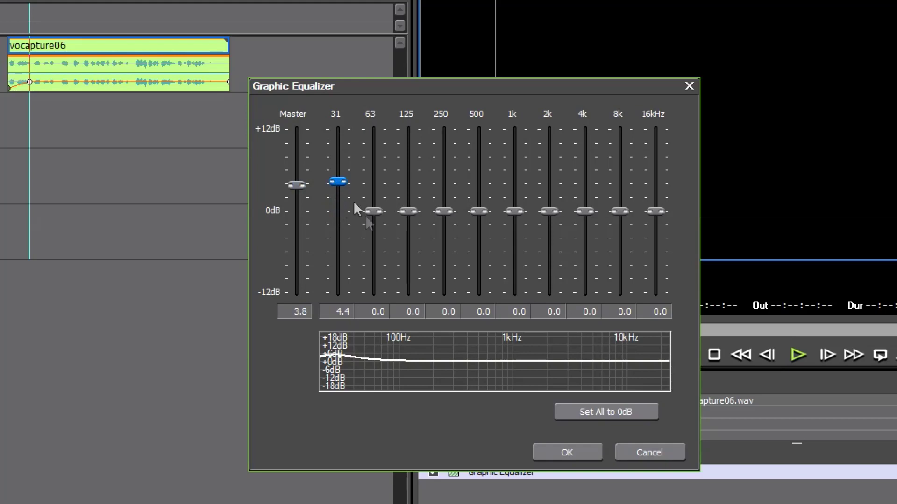
{"action": "left_click_drag", "start_coordinate": [336, 184], "coordinate": [337, 181]}
{"action": "left_click_drag", "start_coordinate": [371, 211], "coordinate": [374, 192]}
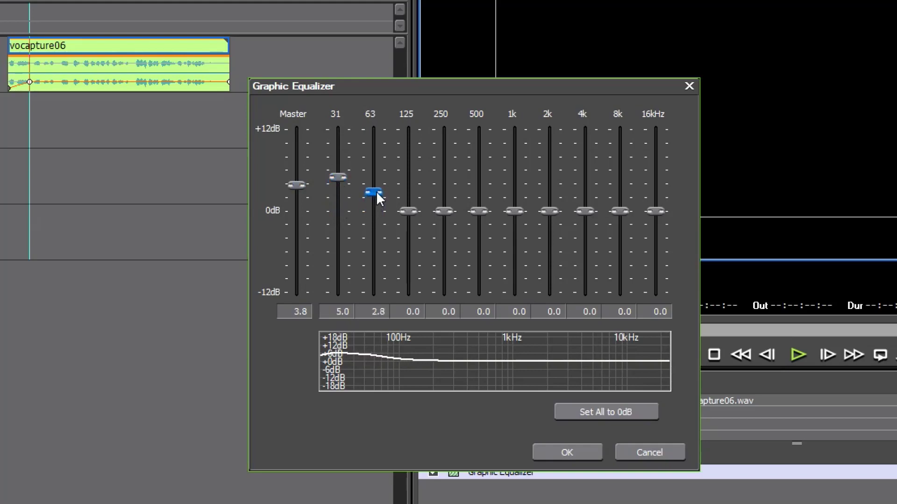
{"action": "left_click", "coordinate": [565, 453]}
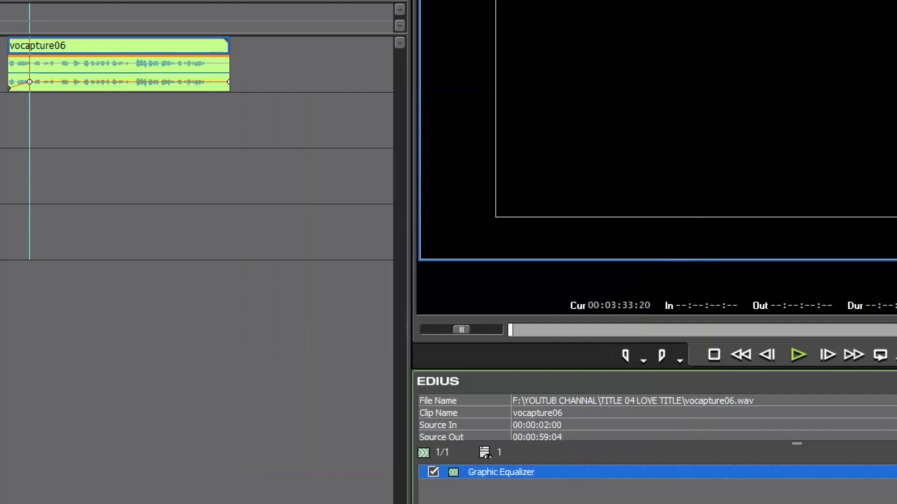
Lower the Graphic Equalizer's Master level to 3.3 dB and preview the vocapture06 clip up to 00:03:45:06
{"action": "mouse_move", "coordinate": [29, 87]}
{"action": "left_mouse_down"}
{"action": "mouse_move", "coordinate": [58, 87]}
{"action": "mouse_move", "coordinate": [40, 87]}
{"action": "left_mouse_up"}
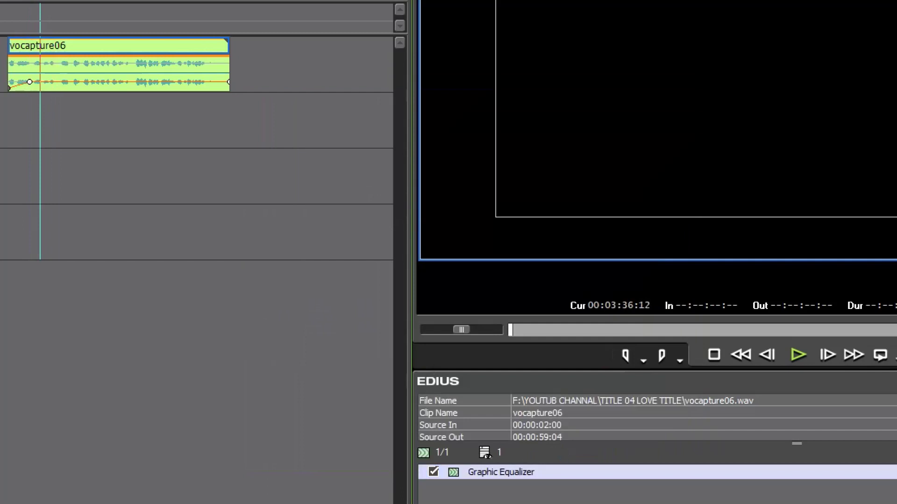
{"action": "mouse_move", "coordinate": [41, 87]}
{"action": "left_mouse_down"}
{"action": "mouse_move", "coordinate": [83, 87]}
{"action": "mouse_move", "coordinate": [40, 86]}
{"action": "mouse_move", "coordinate": [51, 87]}
{"action": "left_mouse_up"}
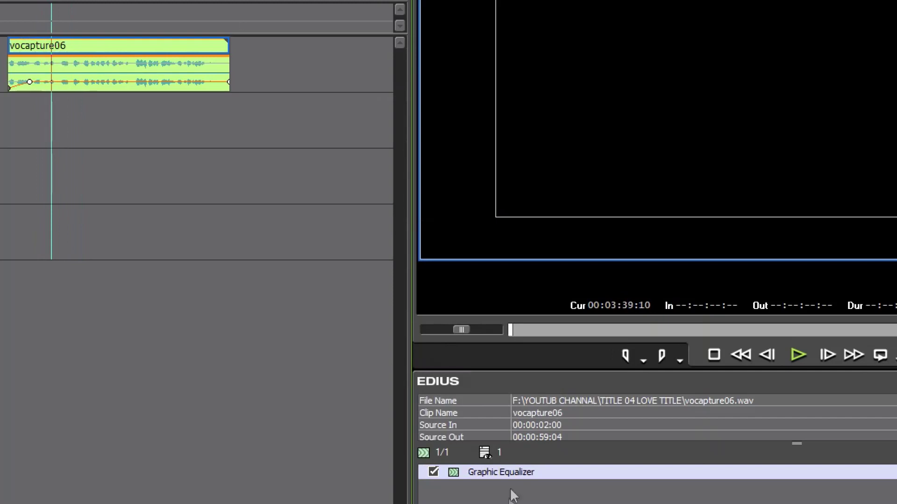
{"action": "double_click", "coordinate": [507, 473]}
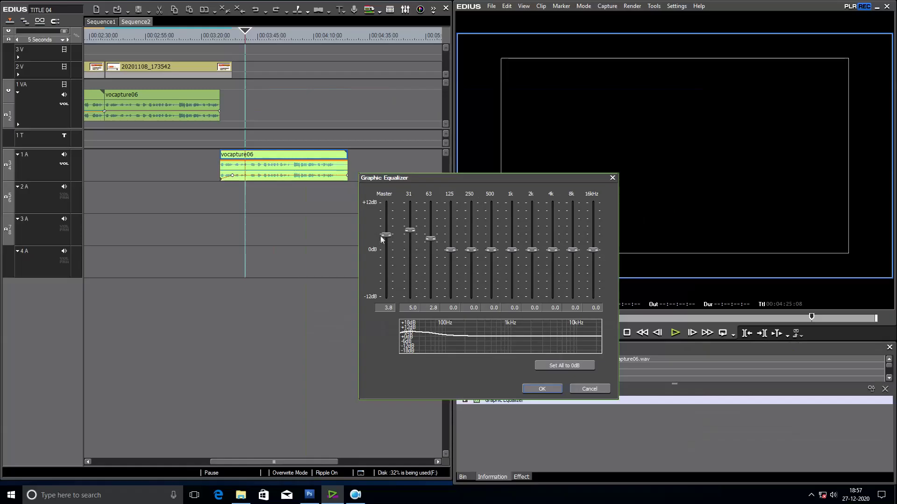
{"action": "left_click_drag", "start_coordinate": [387, 235], "coordinate": [387, 239]}
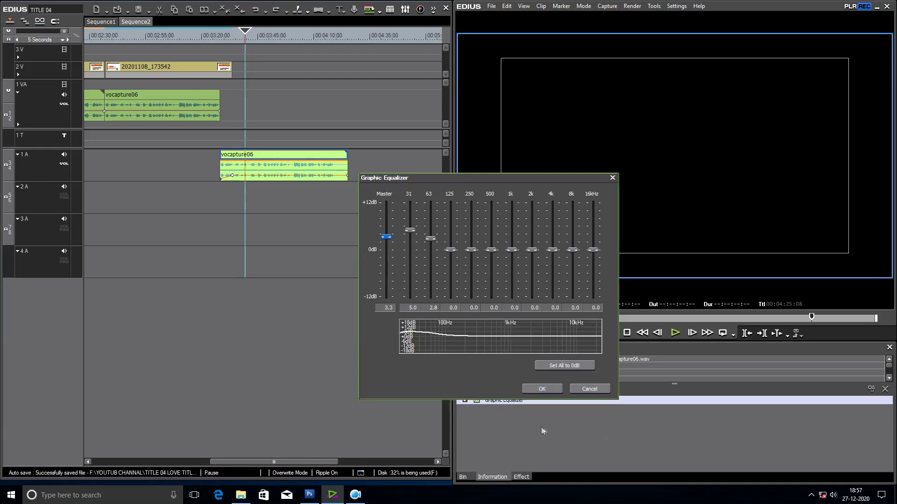
{"action": "left_click", "coordinate": [542, 389]}
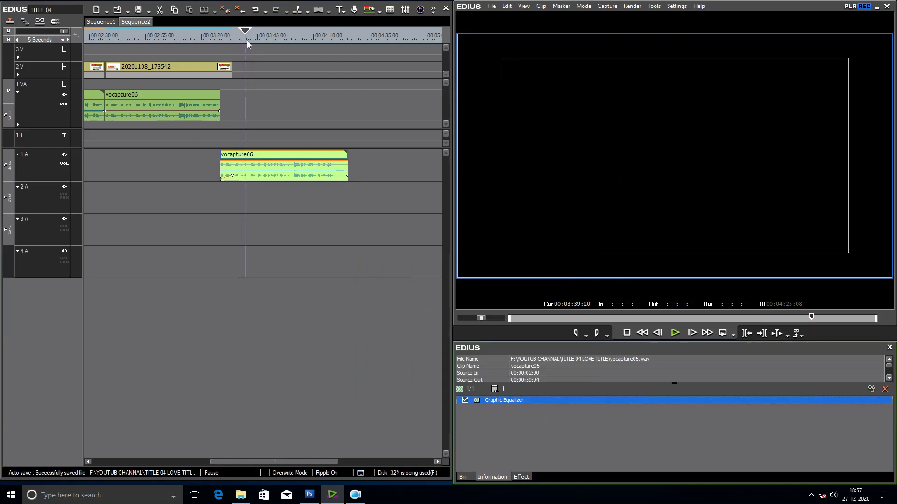
{"action": "mouse_move", "coordinate": [247, 38]}
{"action": "left_mouse_down"}
{"action": "mouse_move", "coordinate": [309, 46]}
{"action": "mouse_move", "coordinate": [255, 43]}
{"action": "left_mouse_up"}
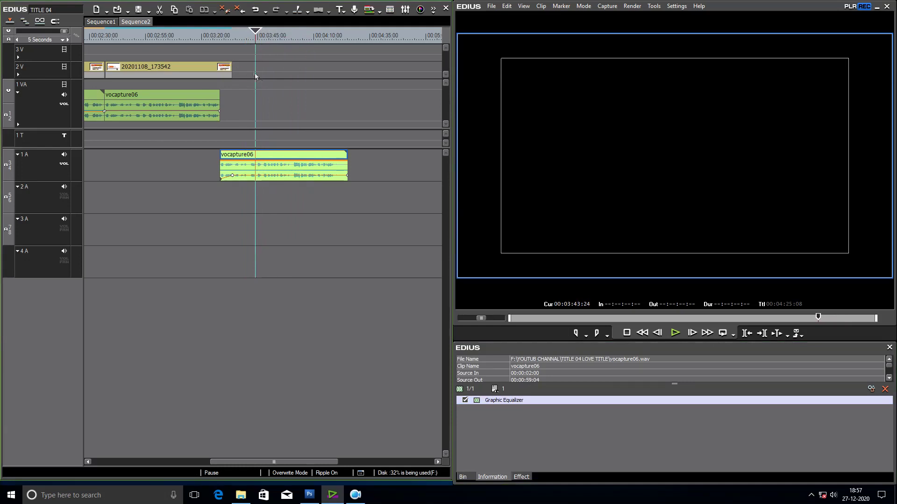
{"action": "left_click_drag", "start_coordinate": [257, 37], "coordinate": [258, 41]}
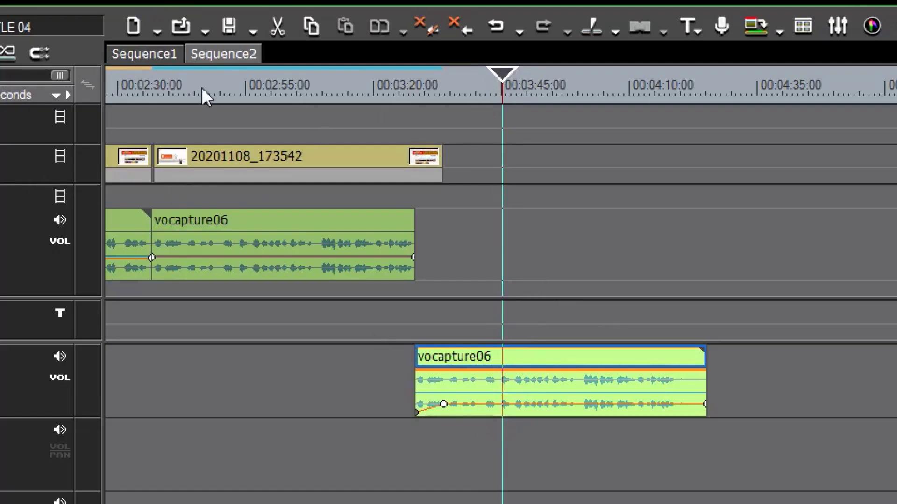
Open the audio channel map from the sequence settings of Sequence2
{"action": "right_click", "coordinate": [220, 59]}
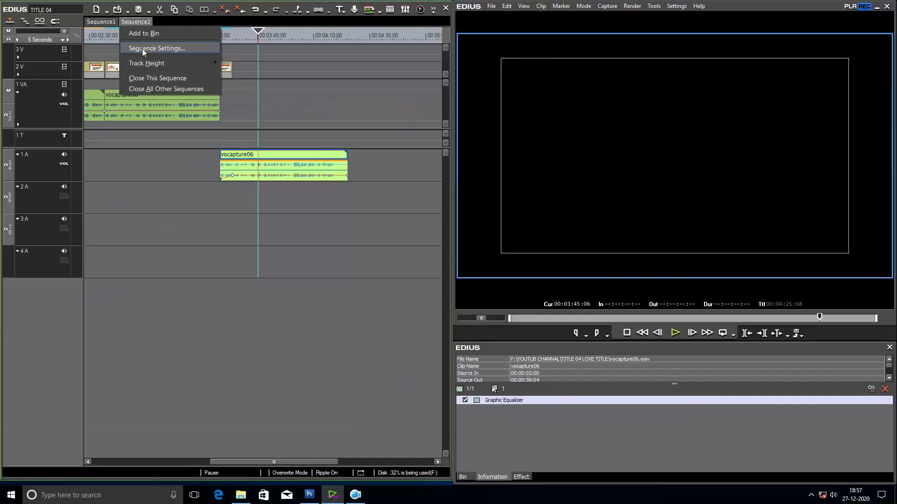
{"action": "left_click", "coordinate": [142, 48]}
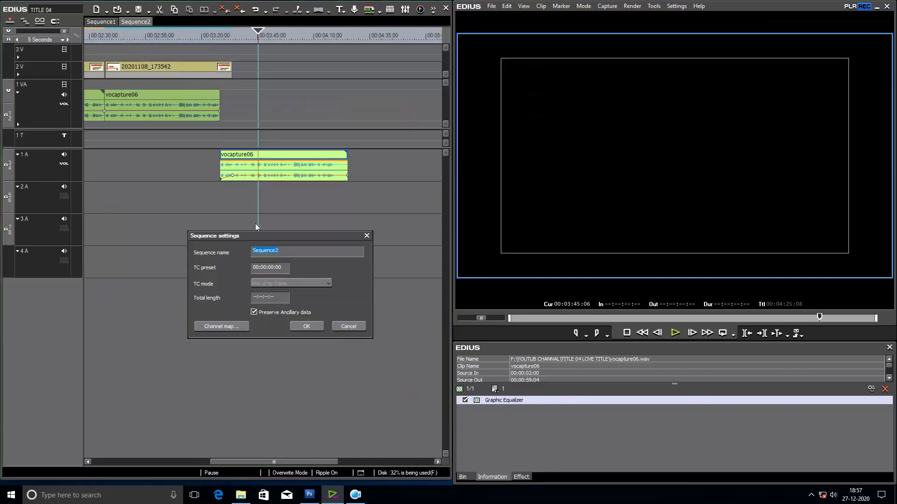
{"action": "left_click_drag", "start_coordinate": [283, 239], "coordinate": [429, 200]}
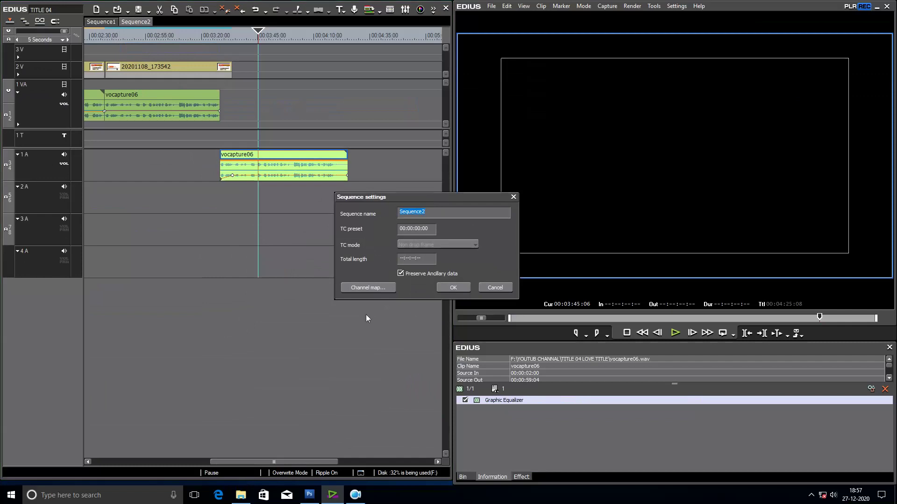
{"action": "left_click", "coordinate": [368, 287]}
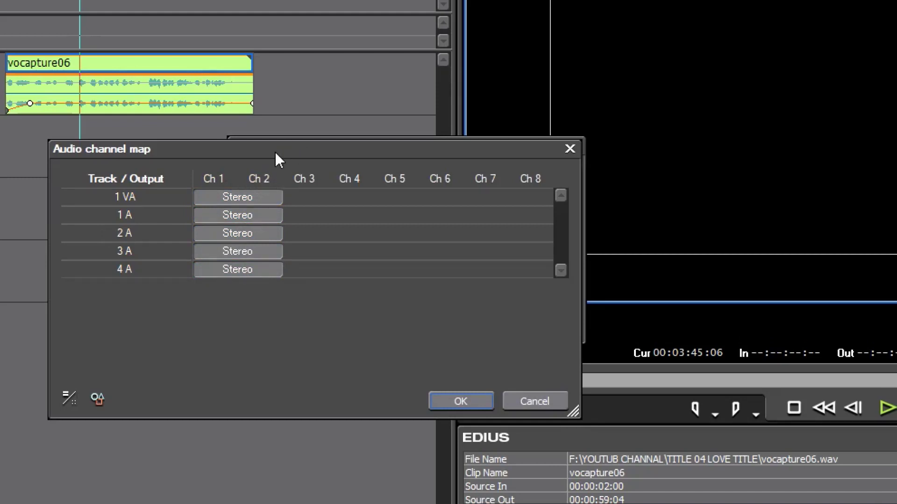
{"action": "left_click_drag", "start_coordinate": [278, 147], "coordinate": [295, 125]}
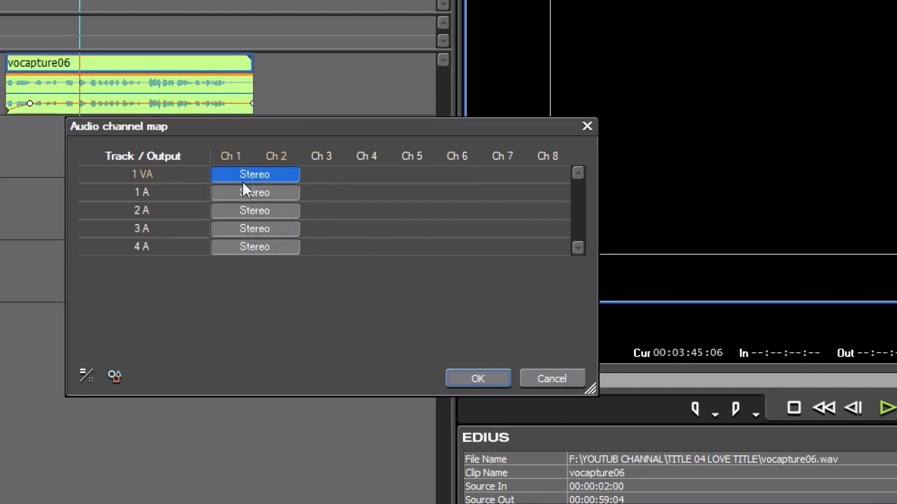
Map tracks 1VA, 1A, 2A, 3A and 4A to output channels 3 and 4 as stereo
{"action": "left_click", "coordinate": [341, 174]}
{"action": "left_click", "coordinate": [341, 174]}
{"action": "left_click", "coordinate": [341, 195]}
{"action": "left_click", "coordinate": [341, 194]}
{"action": "left_click", "coordinate": [339, 212]}
{"action": "left_click", "coordinate": [339, 212]}
{"action": "left_click", "coordinate": [339, 231]}
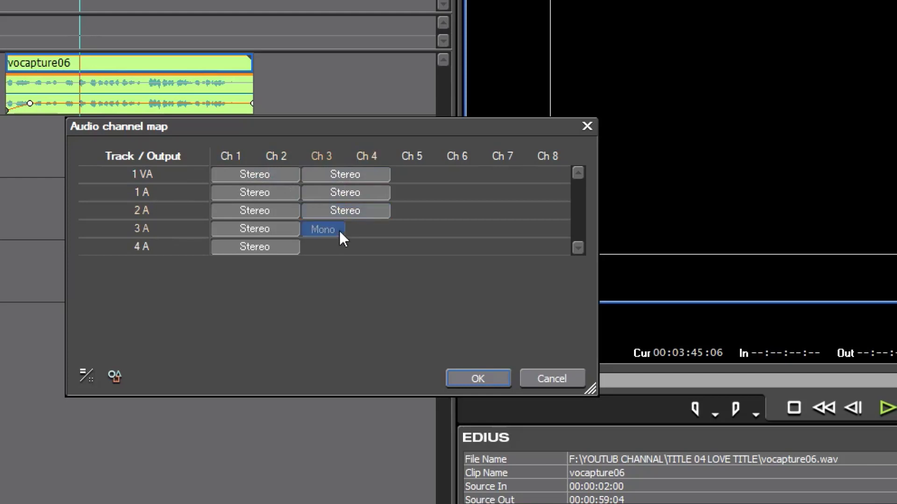
{"action": "left_click", "coordinate": [339, 230]}
{"action": "left_click", "coordinate": [340, 245]}
{"action": "left_click", "coordinate": [339, 244]}
Map tracks 1VA, 1A, 2A, 3A and 4A to output channels 5 and 6 as stereo
{"action": "left_click", "coordinate": [413, 173]}
{"action": "left_click", "coordinate": [413, 174]}
{"action": "left_click", "coordinate": [422, 192]}
{"action": "left_click", "coordinate": [422, 193]}
{"action": "left_click", "coordinate": [427, 210]}
{"action": "left_click", "coordinate": [427, 210]}
{"action": "left_click", "coordinate": [426, 229]}
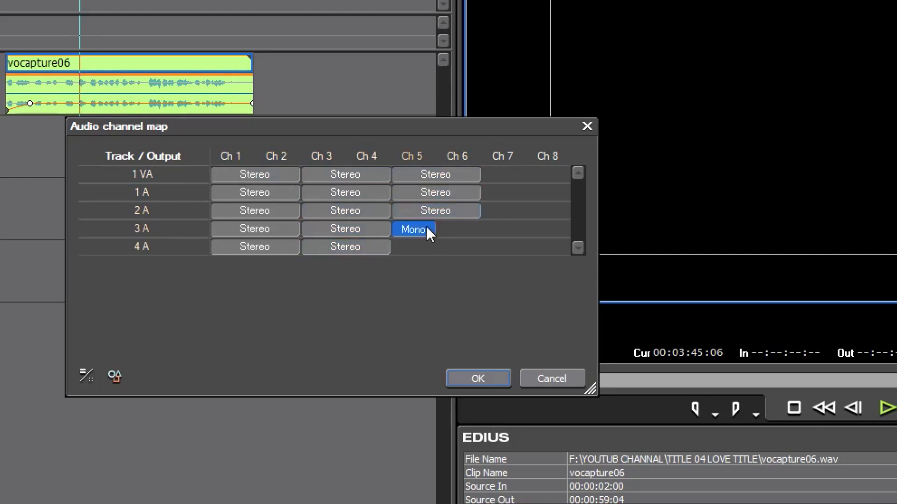
{"action": "left_click", "coordinate": [426, 228]}
{"action": "left_click", "coordinate": [432, 246]}
{"action": "left_click", "coordinate": [432, 247]}
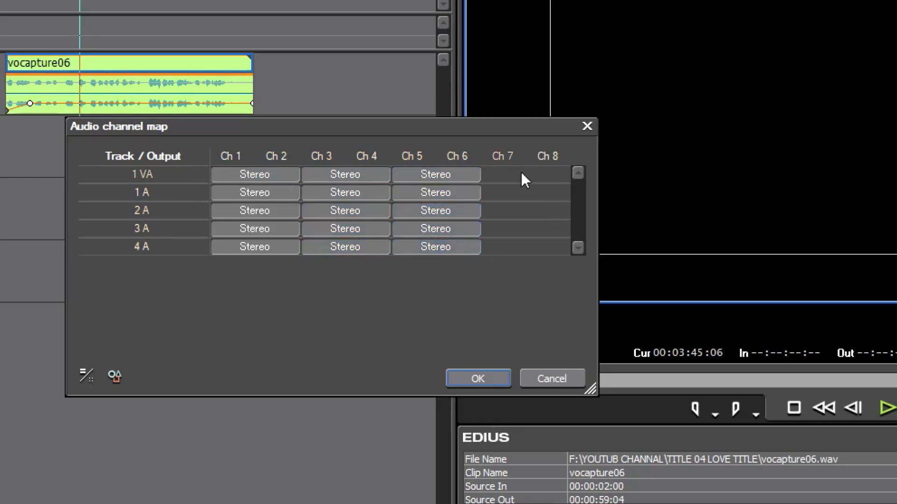
Map all five tracks to output channels 7 and 8 as stereo and apply the channel map and sequence settings
{"action": "left_click", "coordinate": [521, 173]}
{"action": "left_click", "coordinate": [521, 174]}
{"action": "left_click", "coordinate": [523, 192]}
{"action": "left_click", "coordinate": [523, 193]}
{"action": "left_click", "coordinate": [524, 211]}
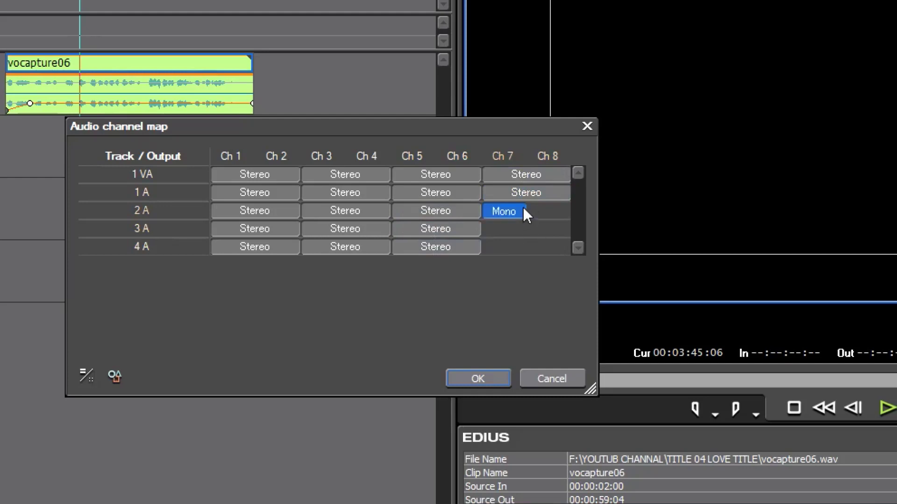
{"action": "left_click", "coordinate": [523, 211]}
{"action": "left_click", "coordinate": [531, 228]}
{"action": "left_click", "coordinate": [531, 228]}
{"action": "left_click", "coordinate": [534, 246]}
{"action": "left_click", "coordinate": [534, 246]}
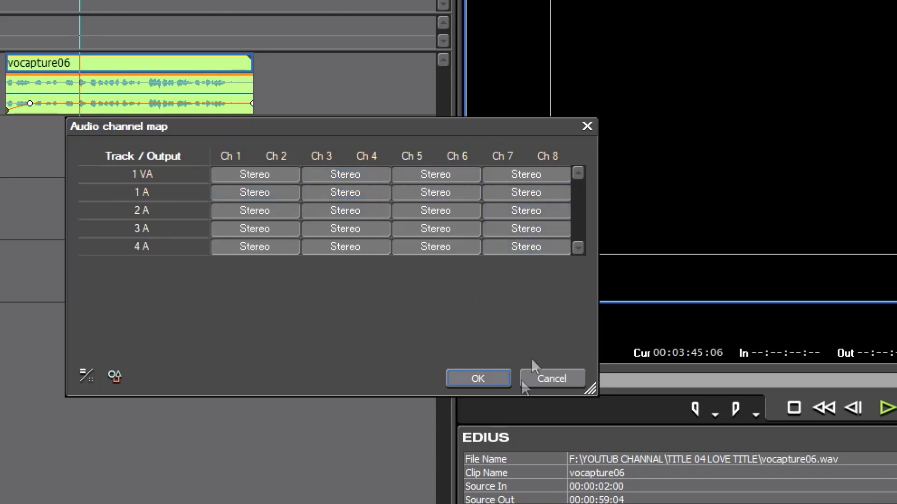
{"action": "left_click", "coordinate": [487, 380]}
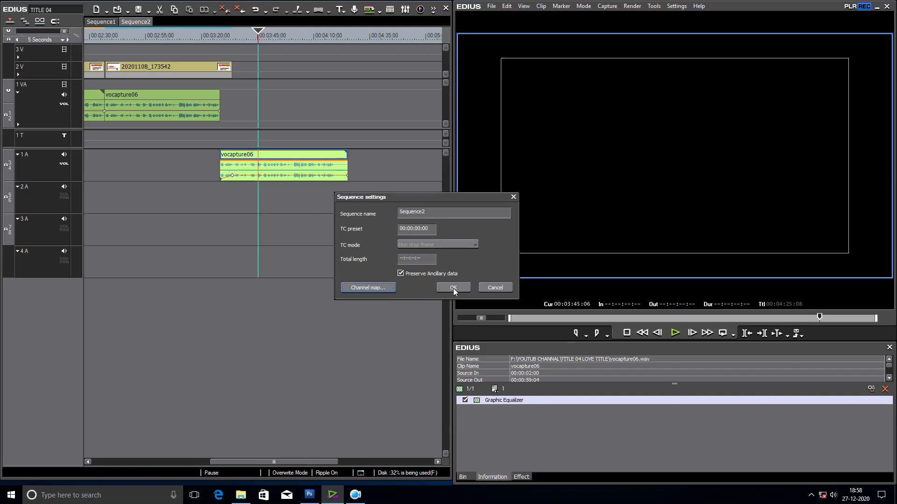
{"action": "left_click", "coordinate": [453, 288]}
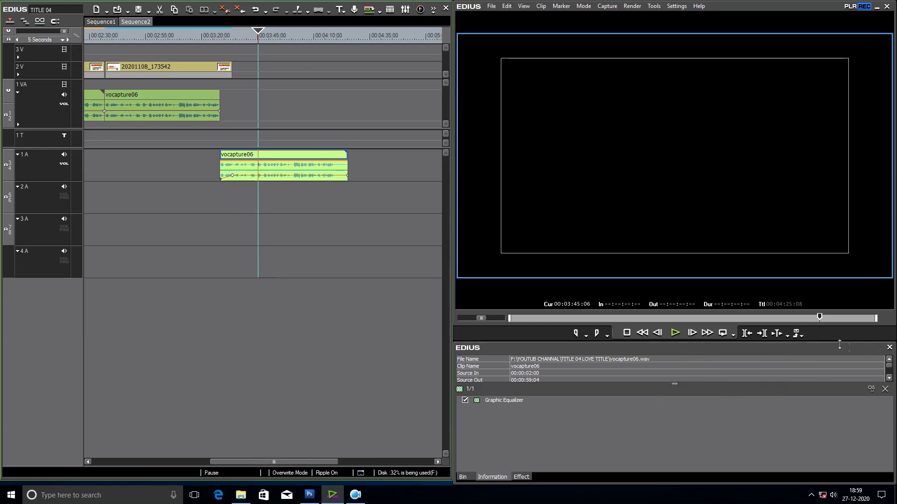
Open the Print to File exporter and choose the first recently used H.264/AVC preset to reach its save settings
{"action": "left_click", "coordinate": [802, 336]}
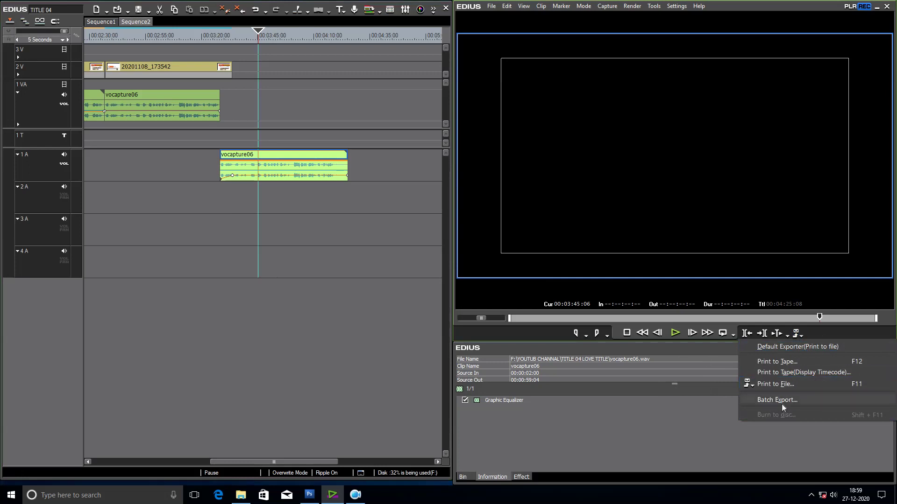
{"action": "left_click", "coordinate": [564, 430]}
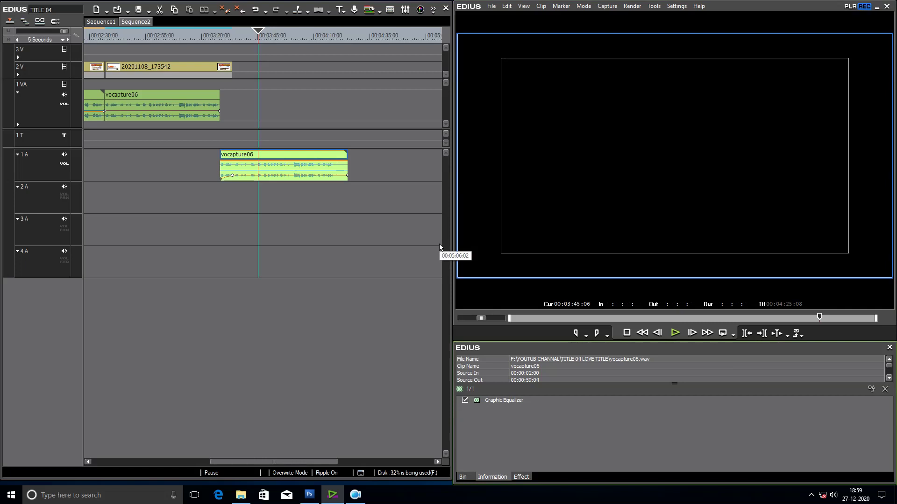
{"action": "key", "text": "F11"}
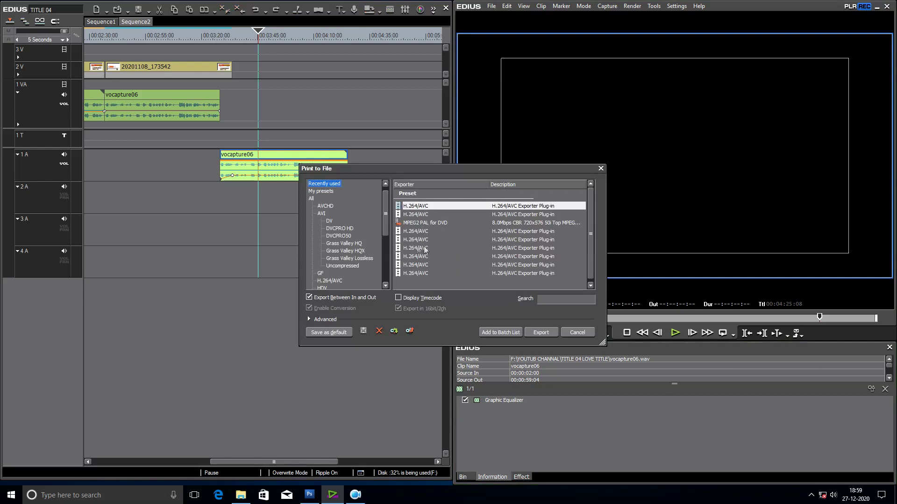
{"action": "left_click_drag", "start_coordinate": [437, 168], "coordinate": [443, 133]}
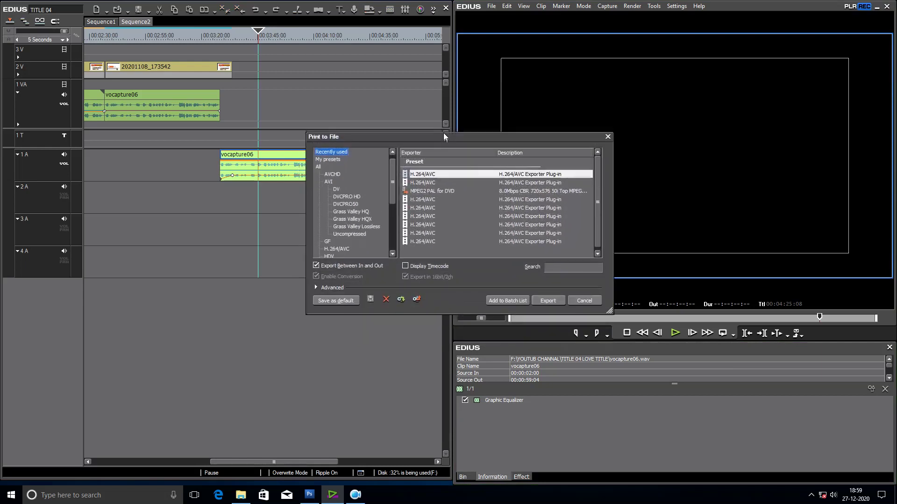
{"action": "double_click", "coordinate": [428, 172]}
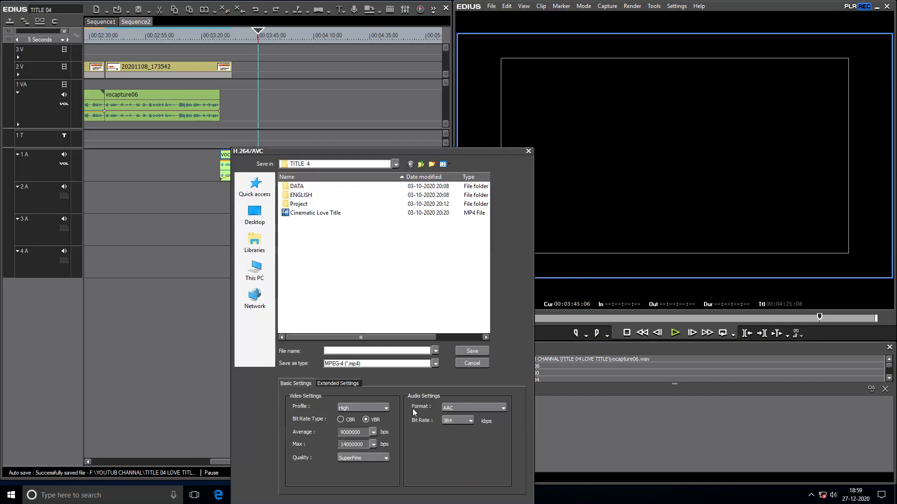
Close the H.264/AVC save settings without exporting the sequence
{"action": "left_click", "coordinate": [529, 151]}
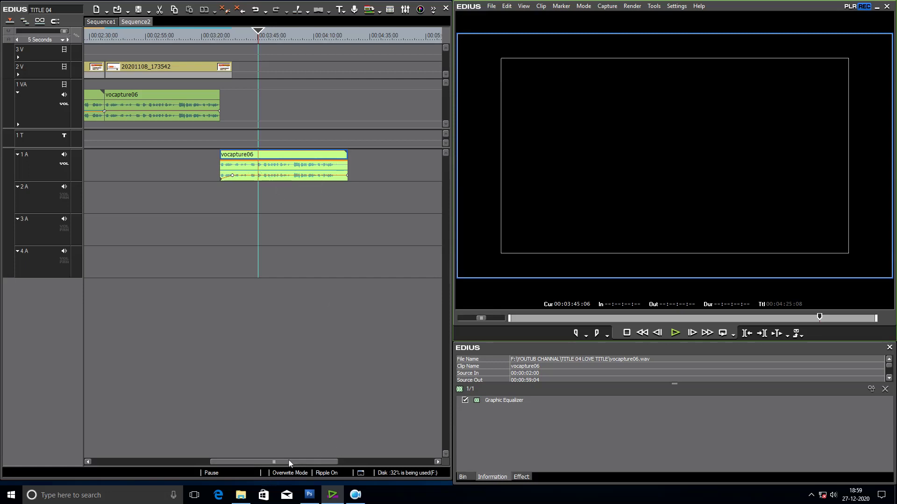
{"action": "left_click_drag", "start_coordinate": [293, 461], "coordinate": [222, 446]}
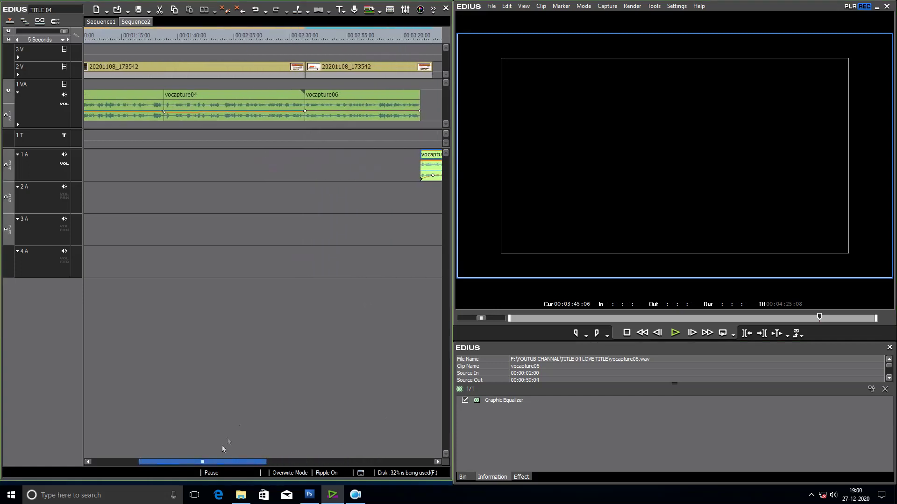
{"action": "left_click", "coordinate": [229, 35]}
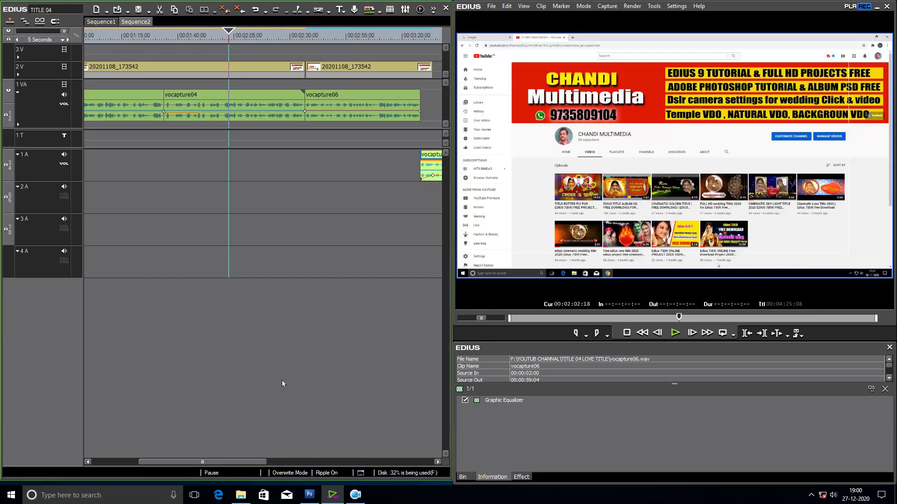
{"action": "left_click_drag", "start_coordinate": [202, 462], "coordinate": [156, 461]}
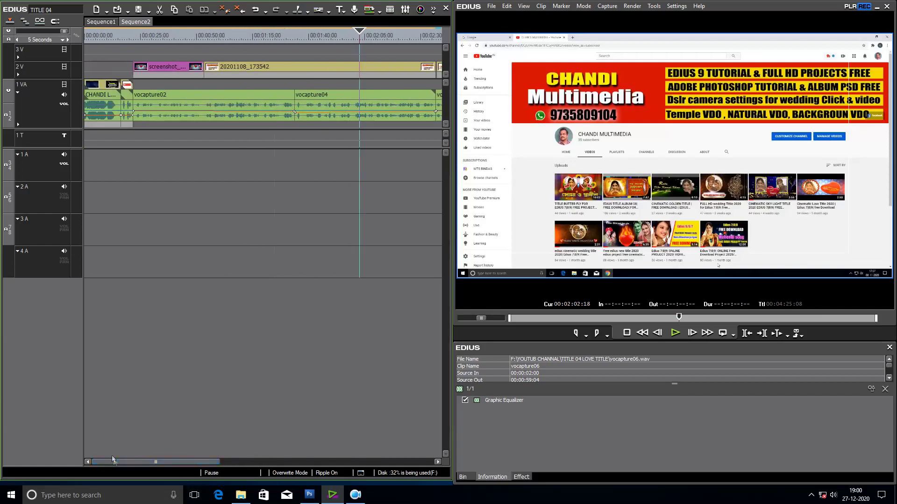
{"action": "left_click", "coordinate": [167, 36]}
{"action": "left_click_drag", "start_coordinate": [166, 37], "coordinate": [179, 43]}
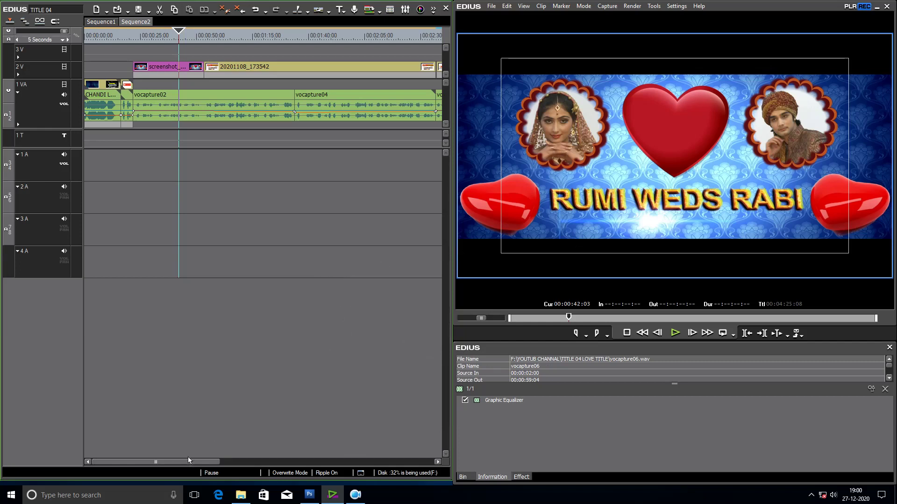
{"action": "mouse_move", "coordinate": [191, 463]}
{"action": "left_mouse_down"}
{"action": "mouse_move", "coordinate": [222, 464]}
{"action": "mouse_move", "coordinate": [190, 460]}
{"action": "mouse_move", "coordinate": [201, 460]}
{"action": "left_mouse_up"}
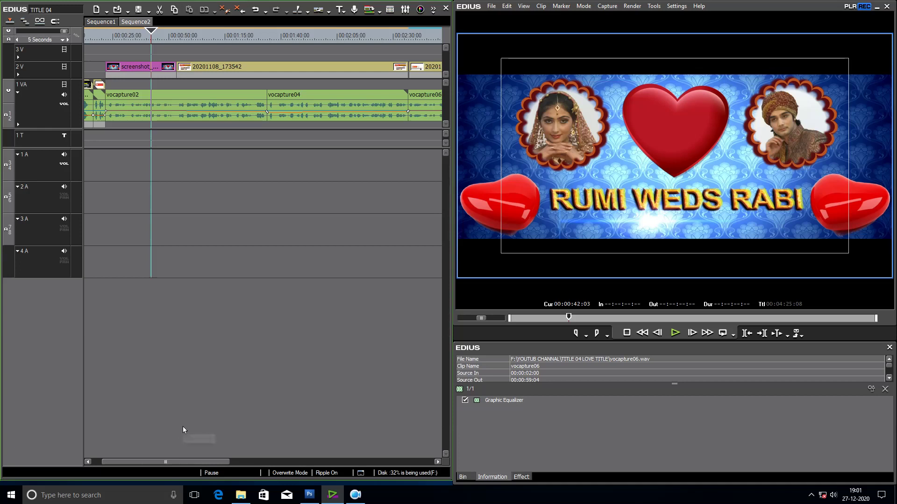
{"action": "left_click_drag", "start_coordinate": [176, 462], "coordinate": [202, 464]}
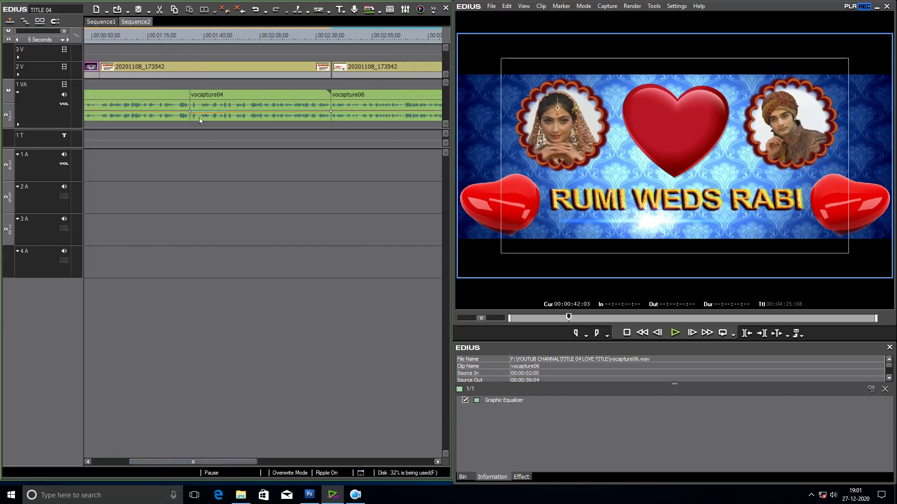
{"action": "left_click", "coordinate": [156, 35]}
{"action": "left_click", "coordinate": [199, 38]}
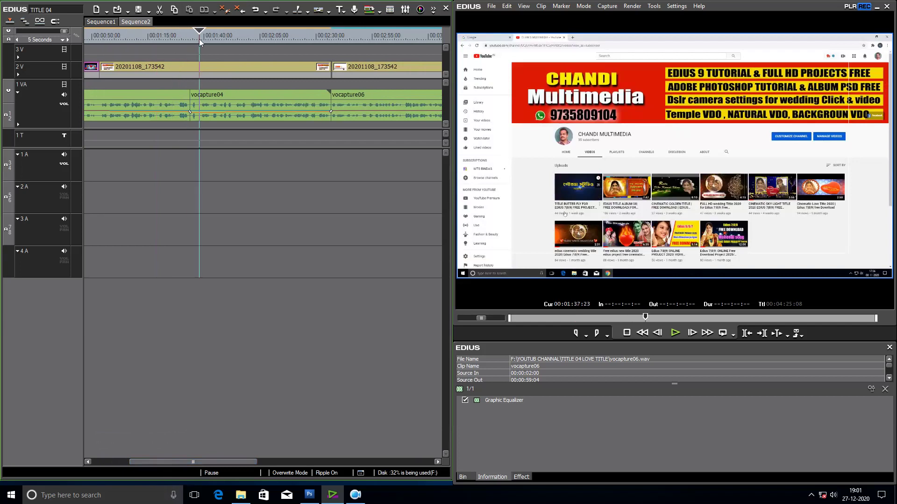
{"action": "left_click", "coordinate": [241, 43]}
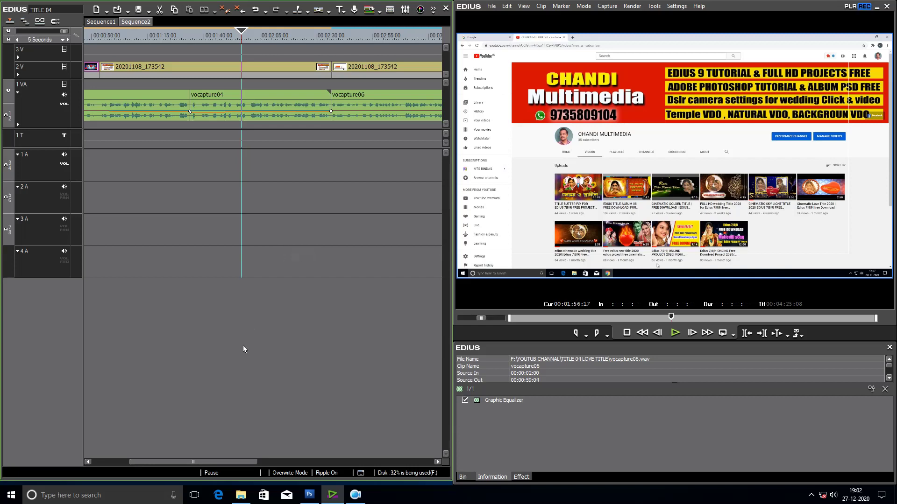
{"action": "left_click_drag", "start_coordinate": [218, 464], "coordinate": [232, 462]}
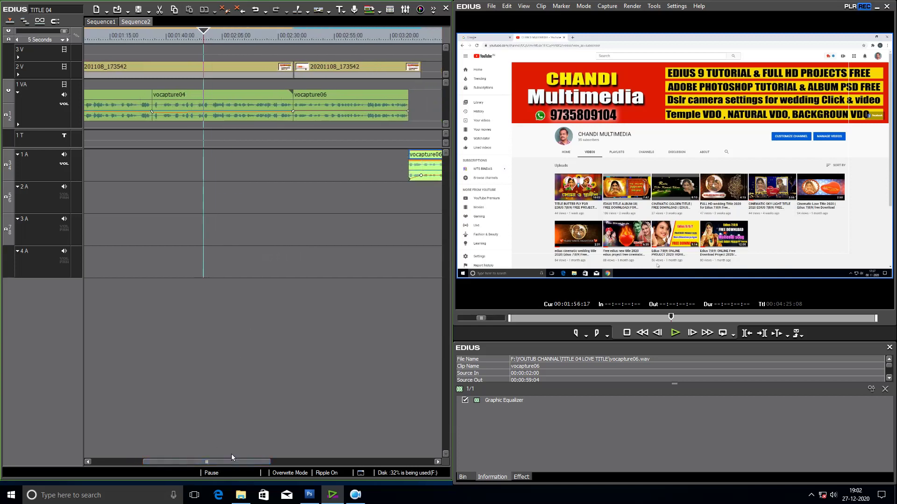